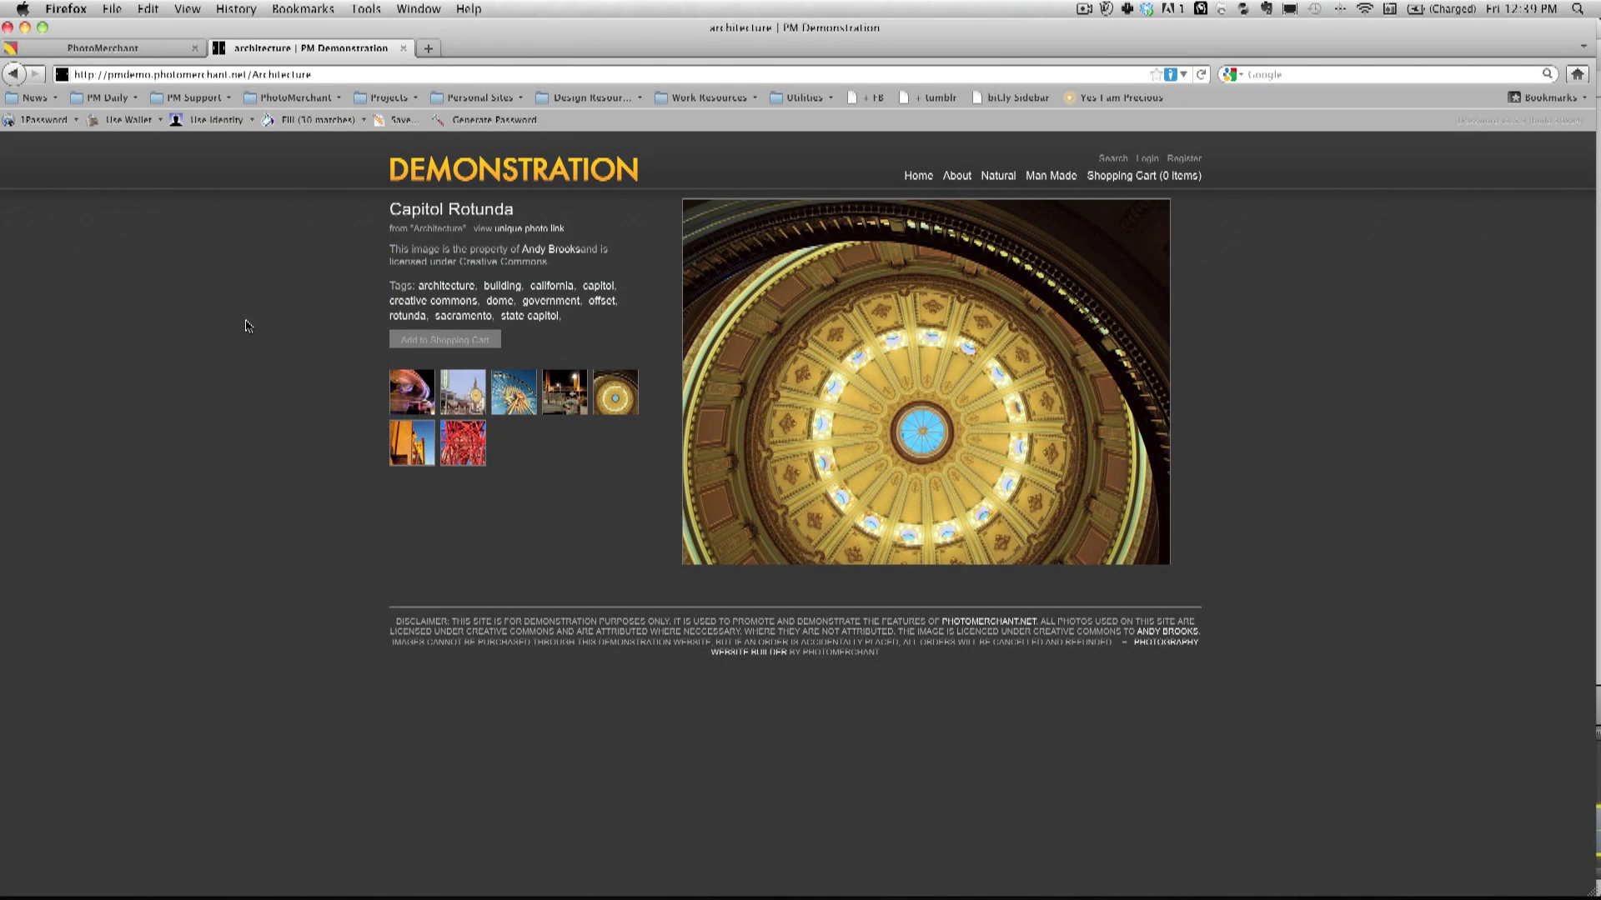
Show the photo's digital file options and read the Facebook sampler's description and licence
{"action": "left_click", "coordinate": [428, 341]}
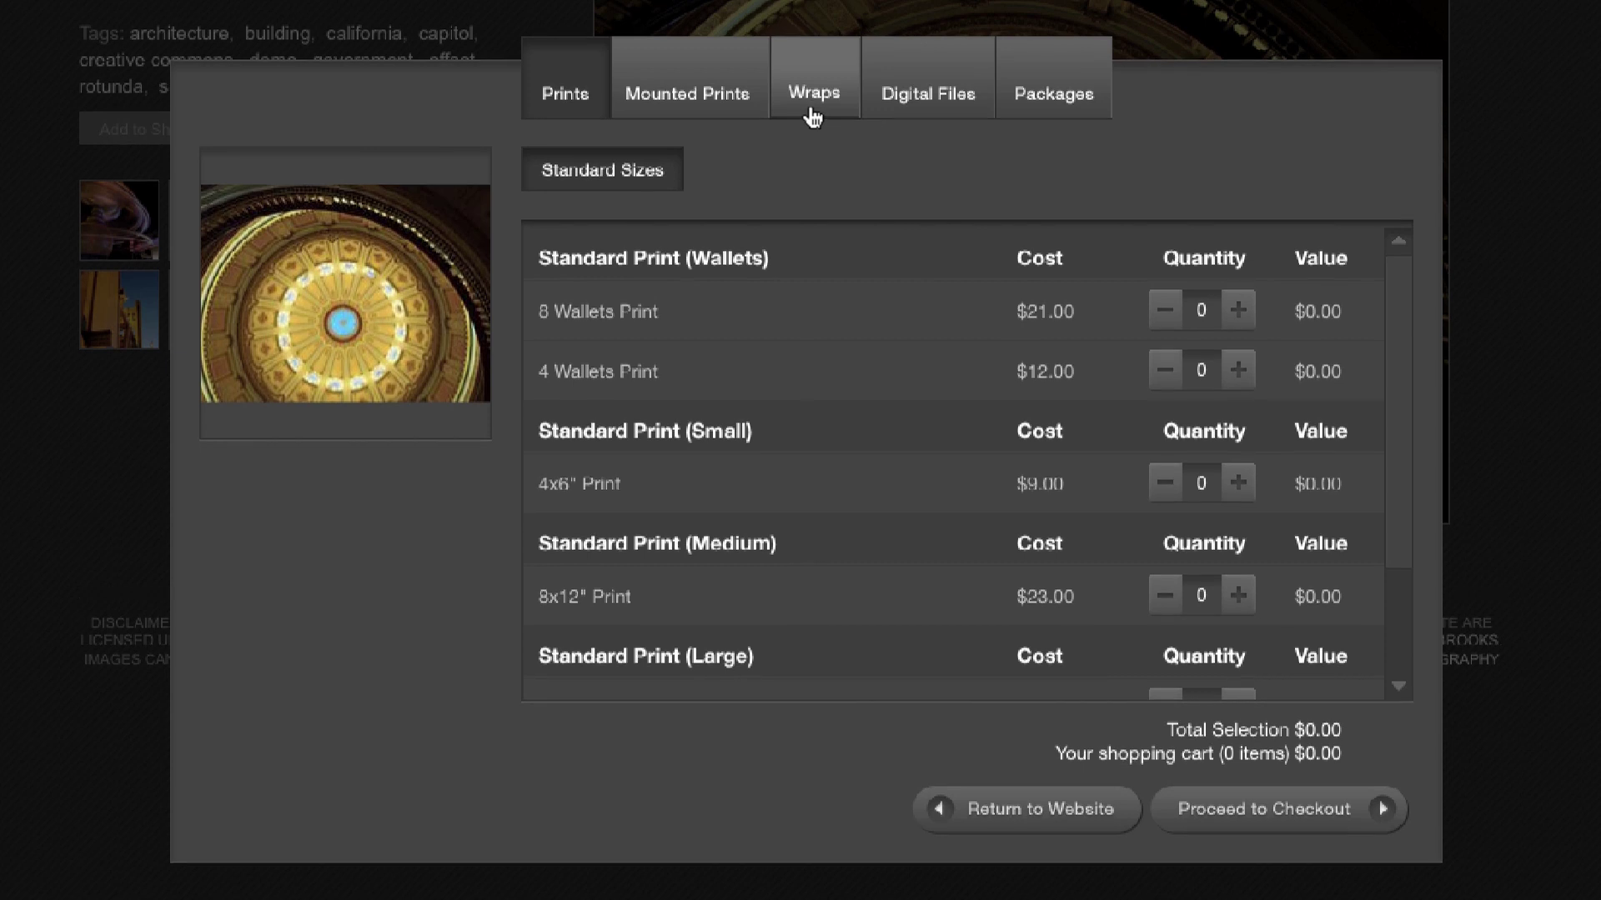
{"action": "left_click", "coordinate": [917, 108]}
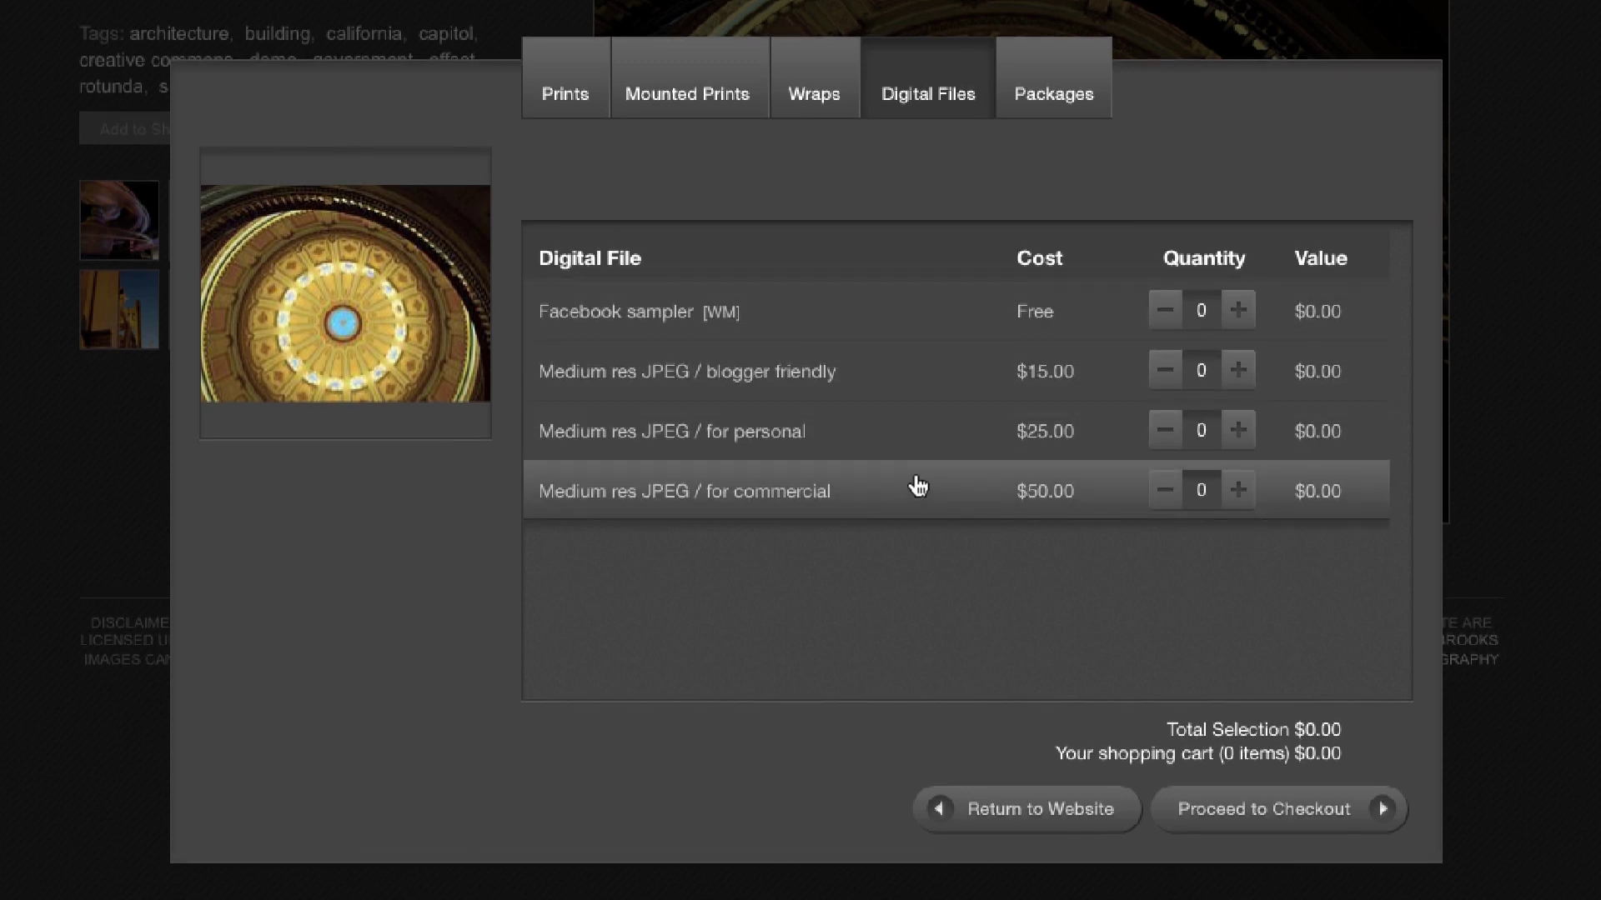
{"action": "left_click", "coordinate": [916, 334]}
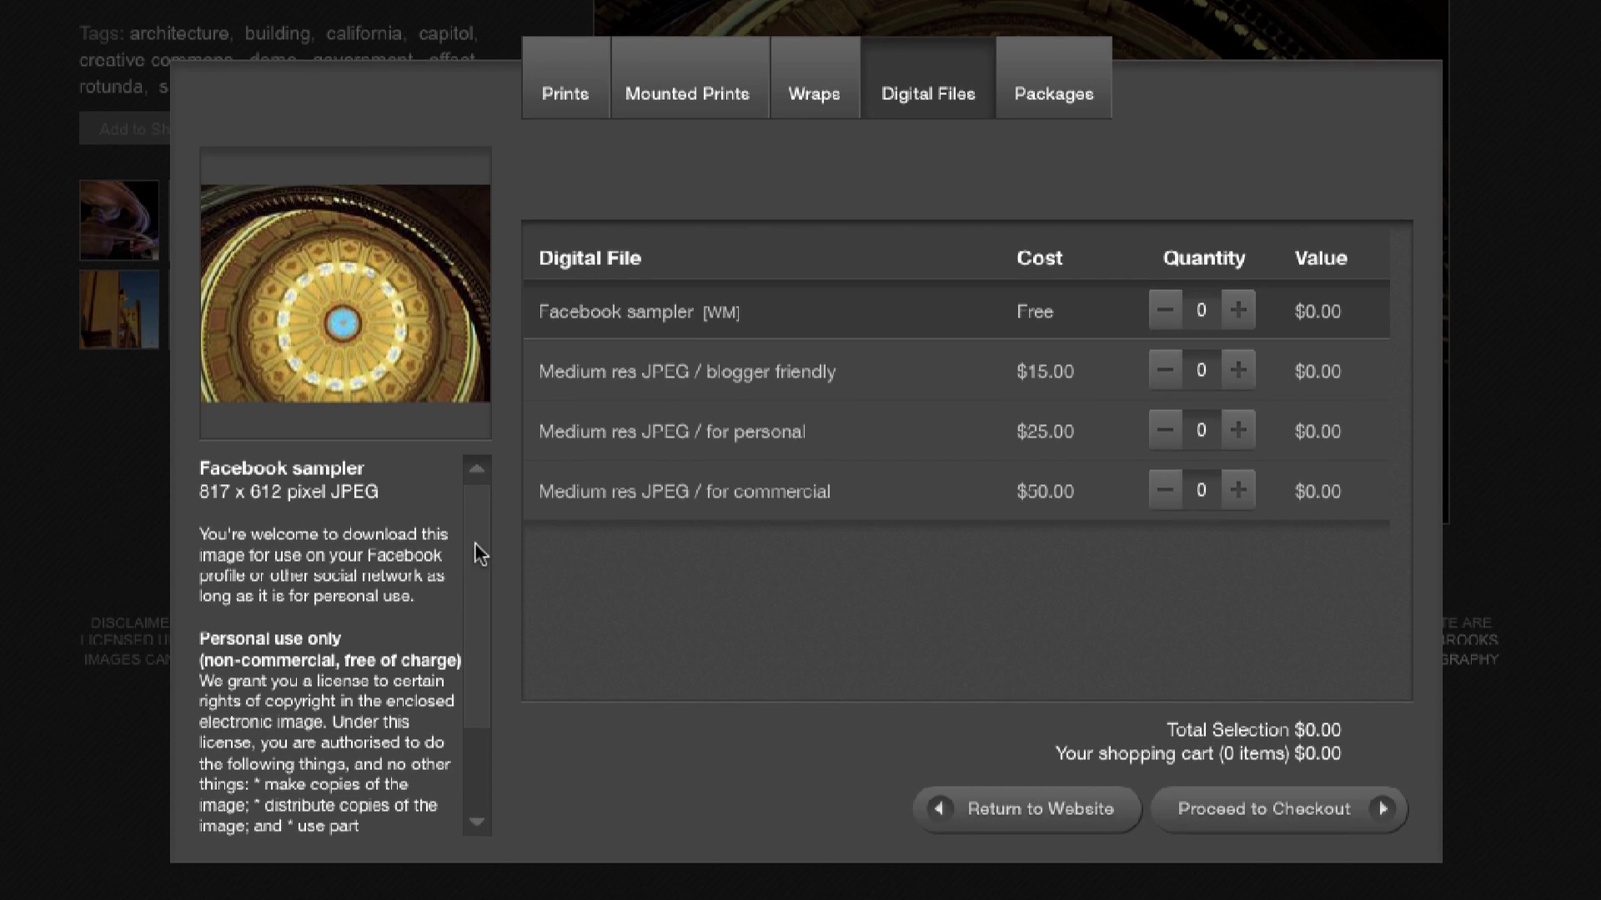
{"action": "scroll", "coordinate": [474, 542], "scroll_direction": "down", "scroll_amount": 1}
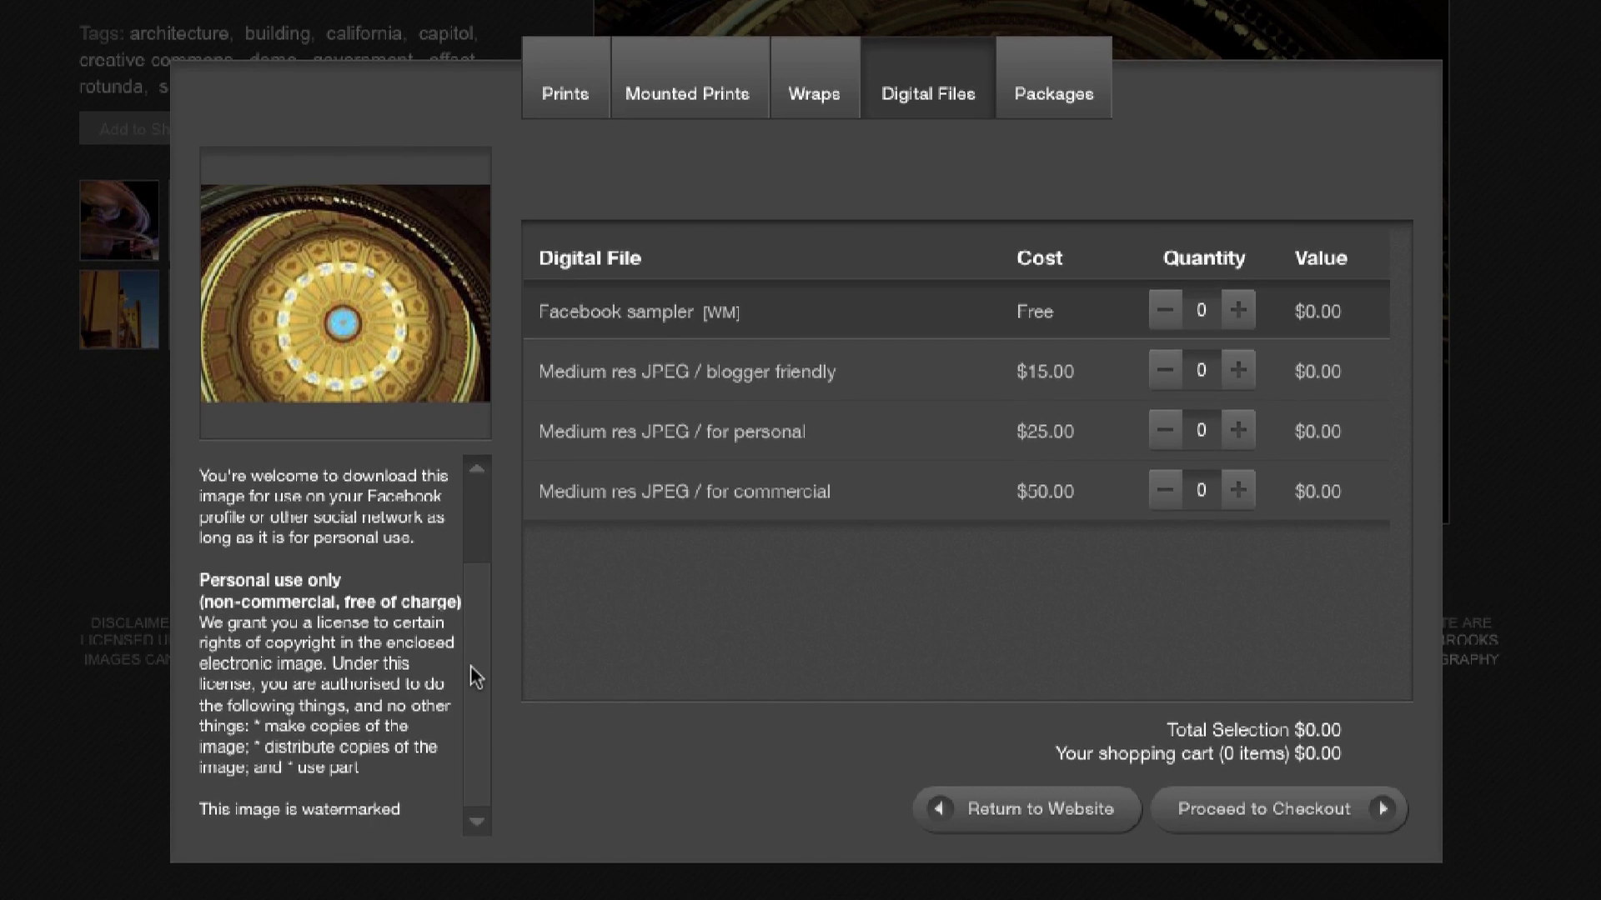
{"action": "scroll", "coordinate": [468, 543], "scroll_direction": "up", "scroll_amount": 1}
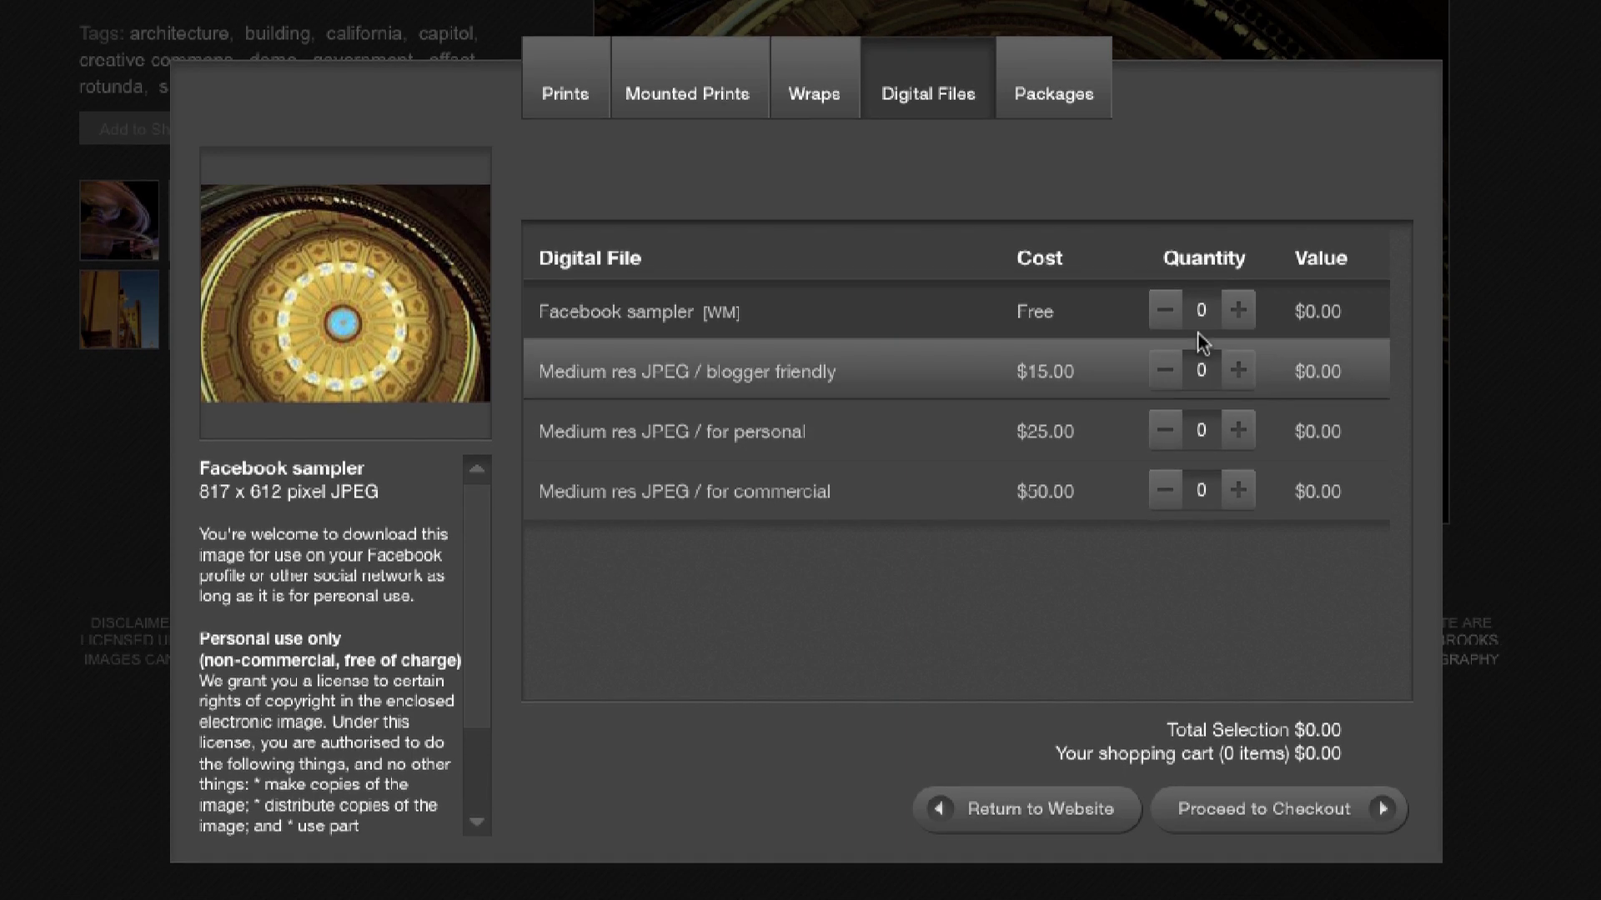
Add the free Facebook sampler and the $15.00 blogger friendly JPEG to the cart
{"action": "left_click", "coordinate": [1239, 314]}
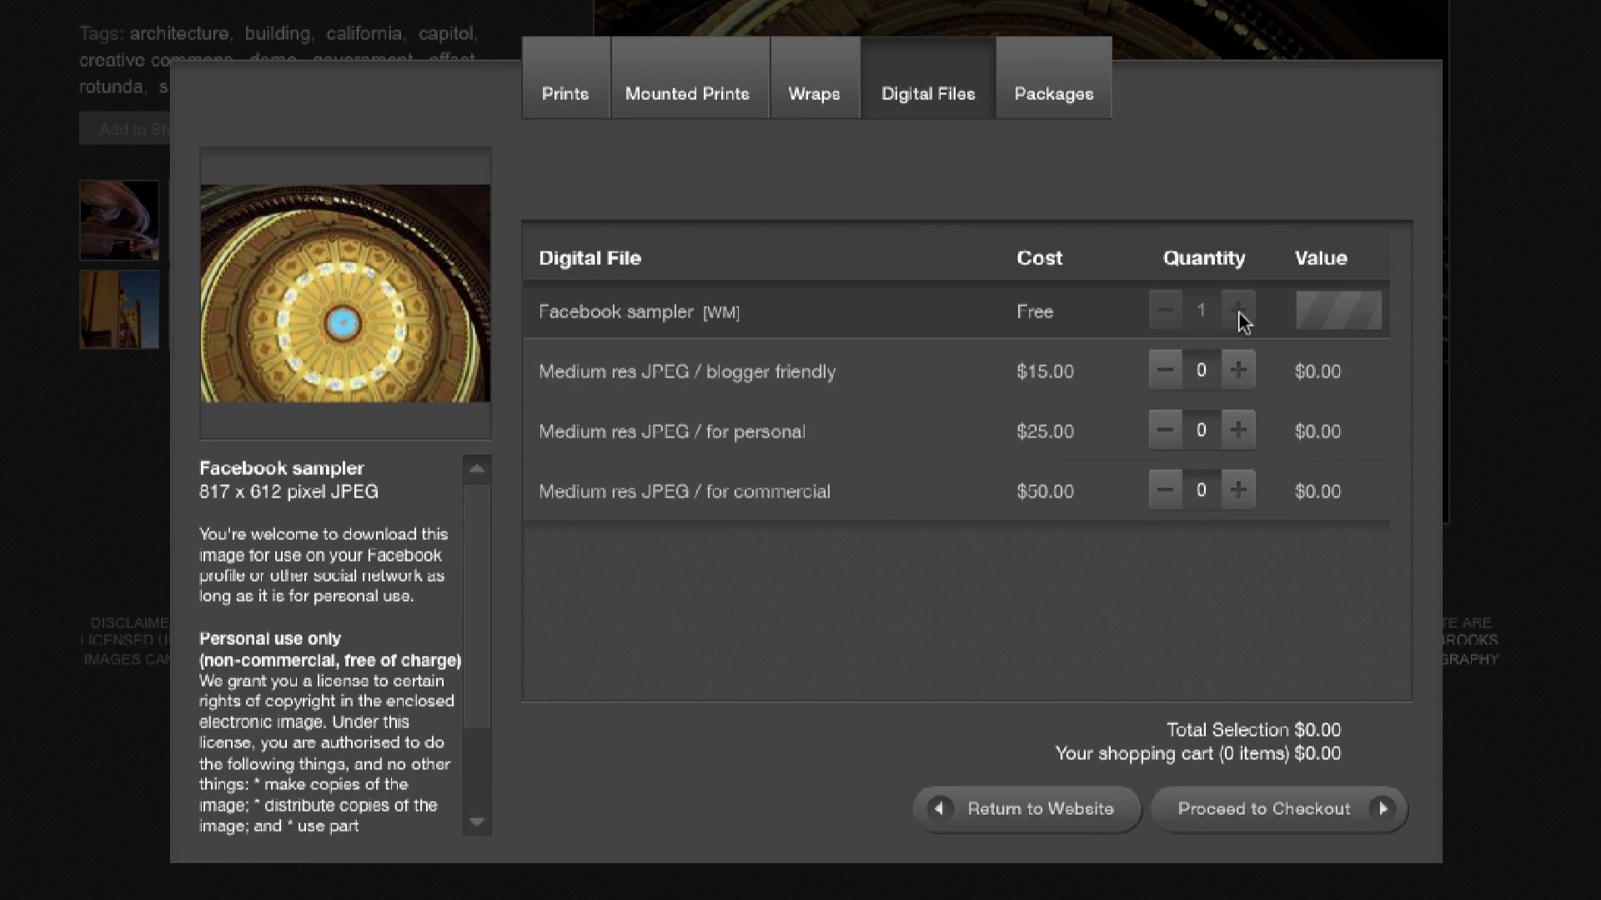
{"action": "left_click", "coordinate": [1237, 371]}
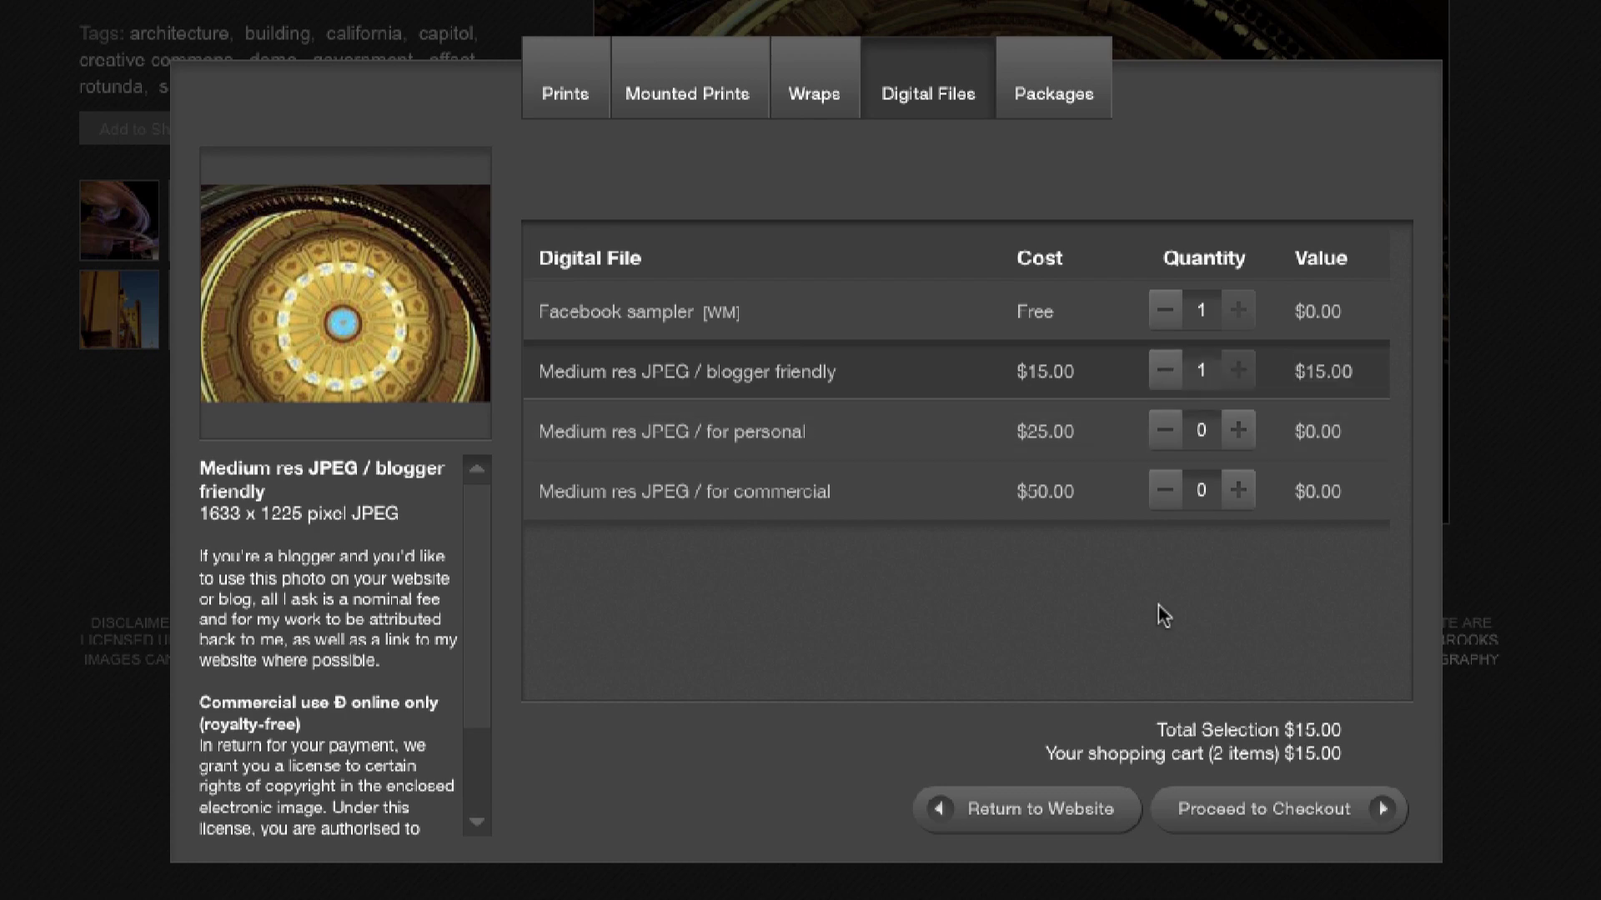
{"action": "left_click", "coordinate": [1100, 808]}
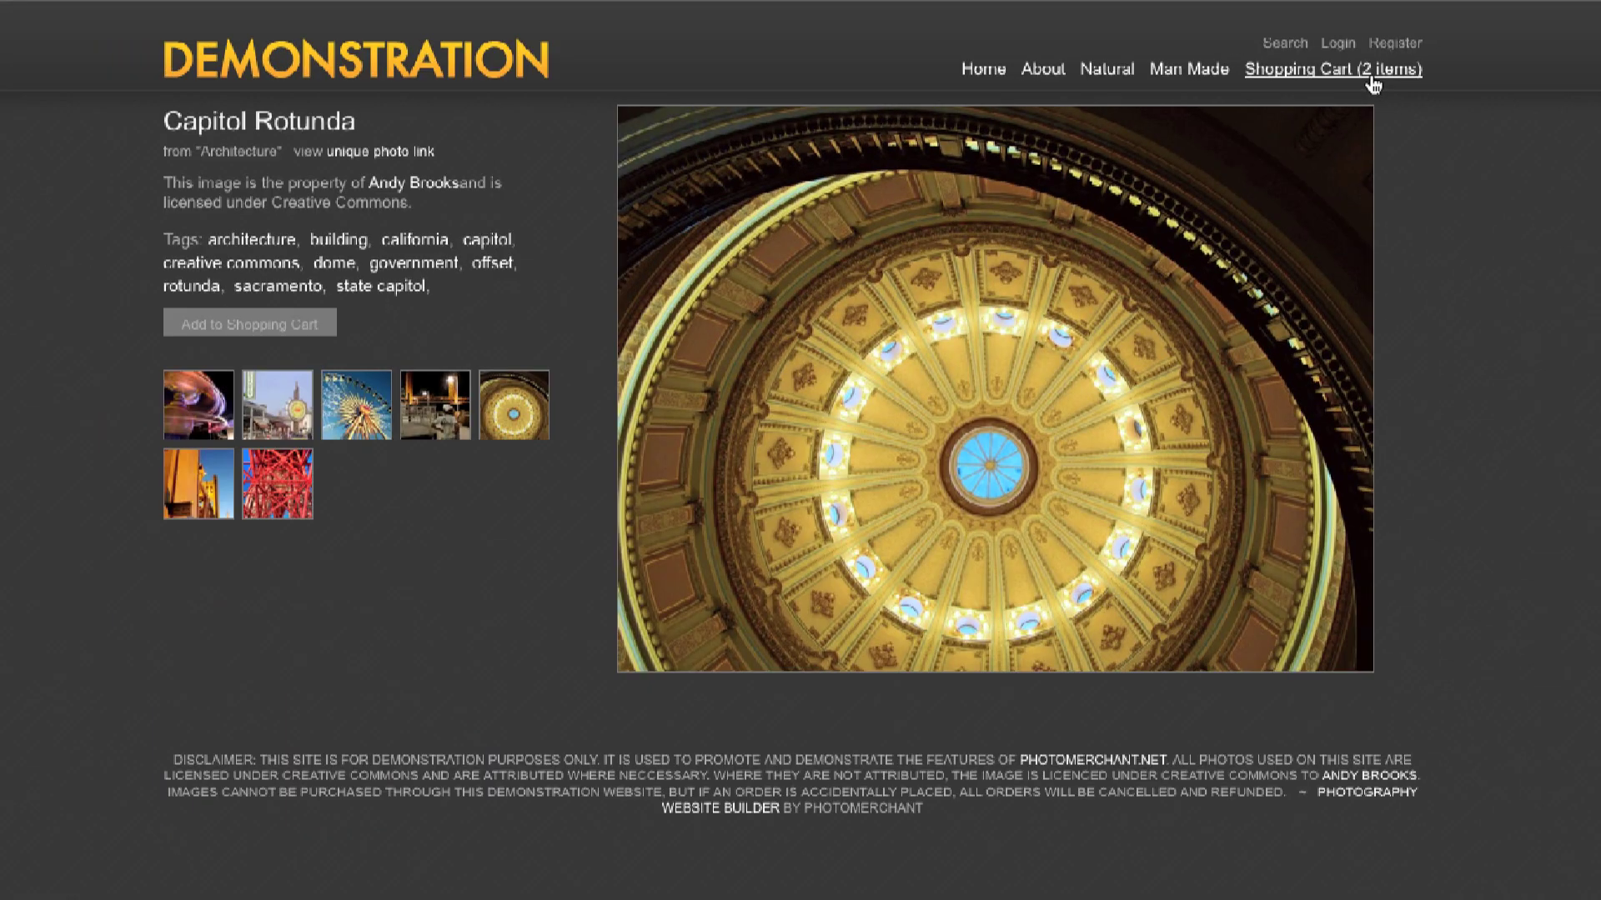
Check out the cart, download the first Facebook sampler, and reopen the order download page from the e-mail
{"action": "left_click", "coordinate": [1265, 150]}
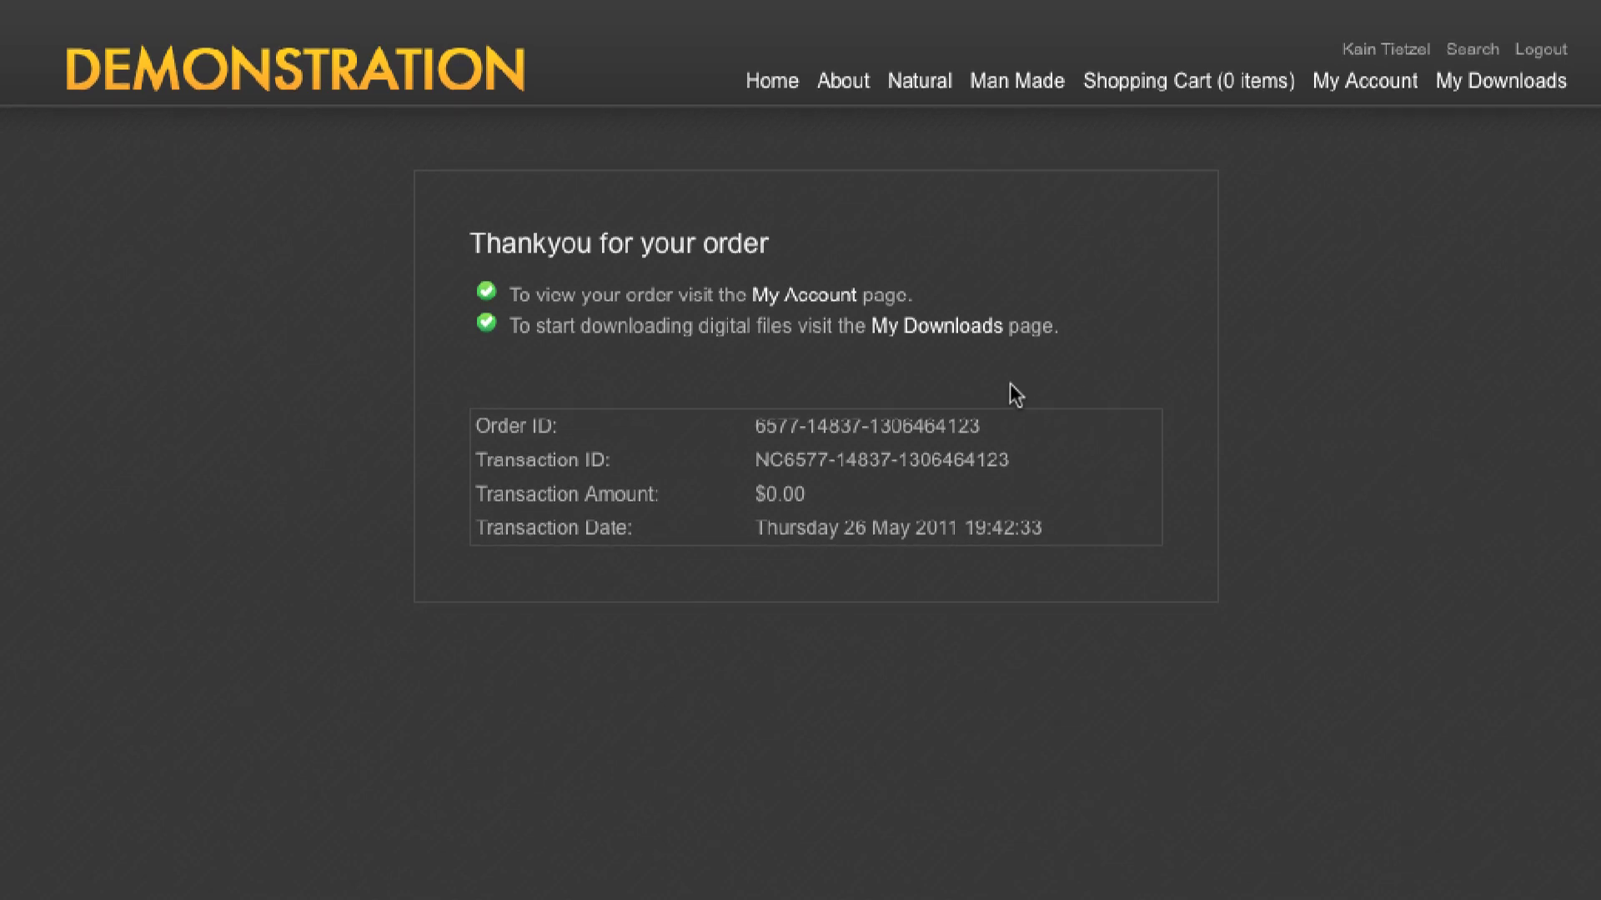
{"action": "left_click", "coordinate": [987, 332]}
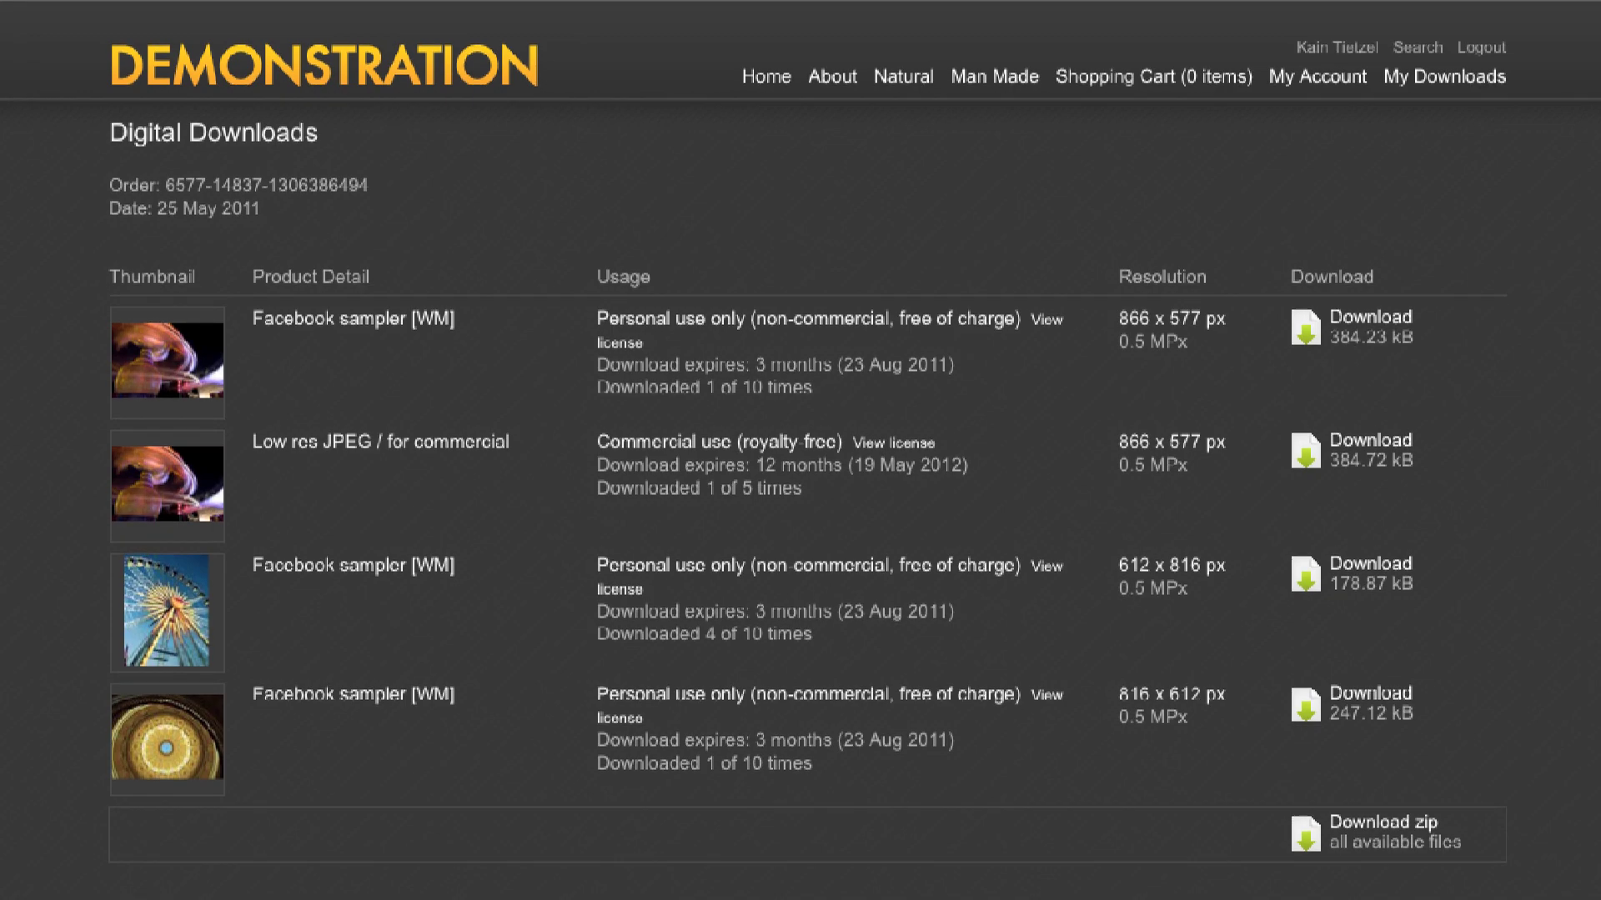
{"action": "left_click", "coordinate": [1390, 332]}
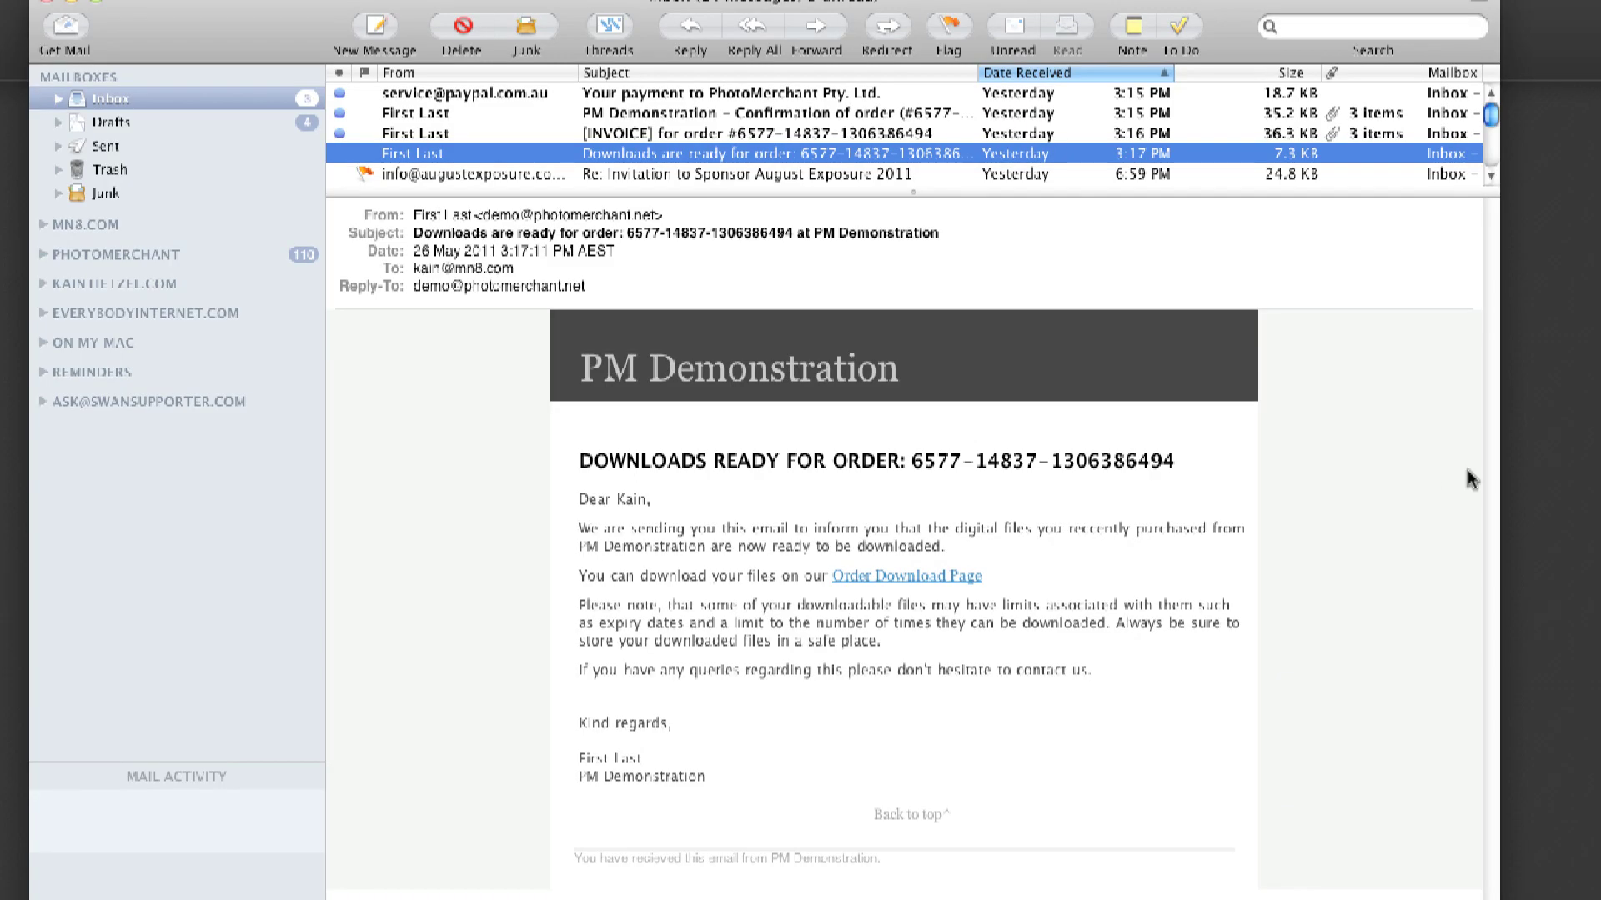
{"action": "left_click", "coordinate": [1421, 483]}
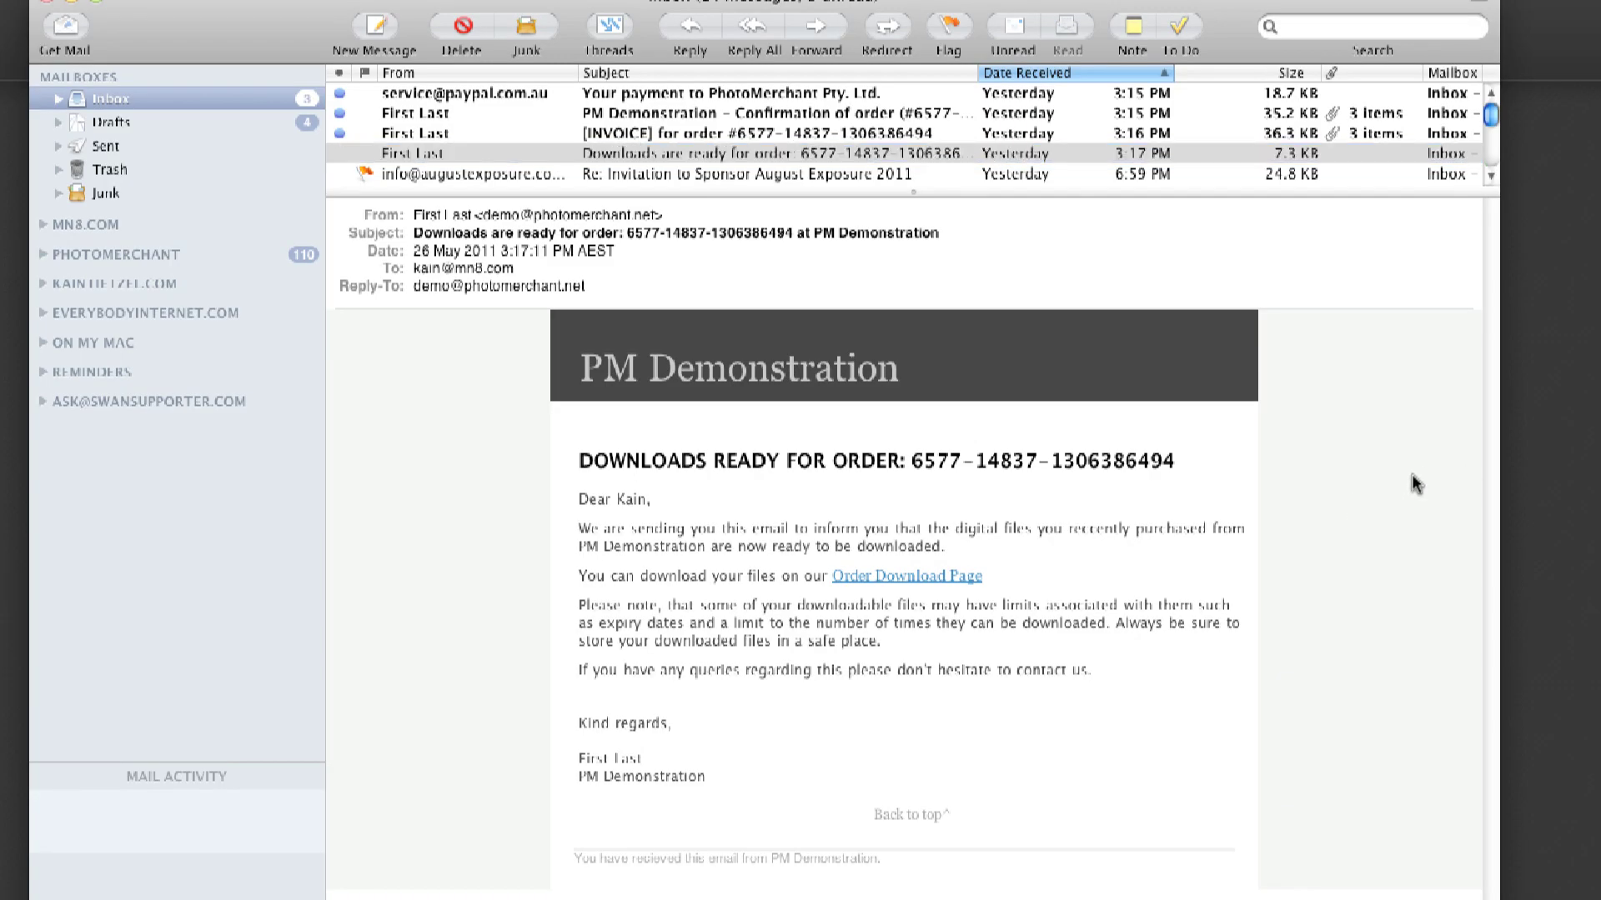
{"action": "left_click", "coordinate": [940, 579]}
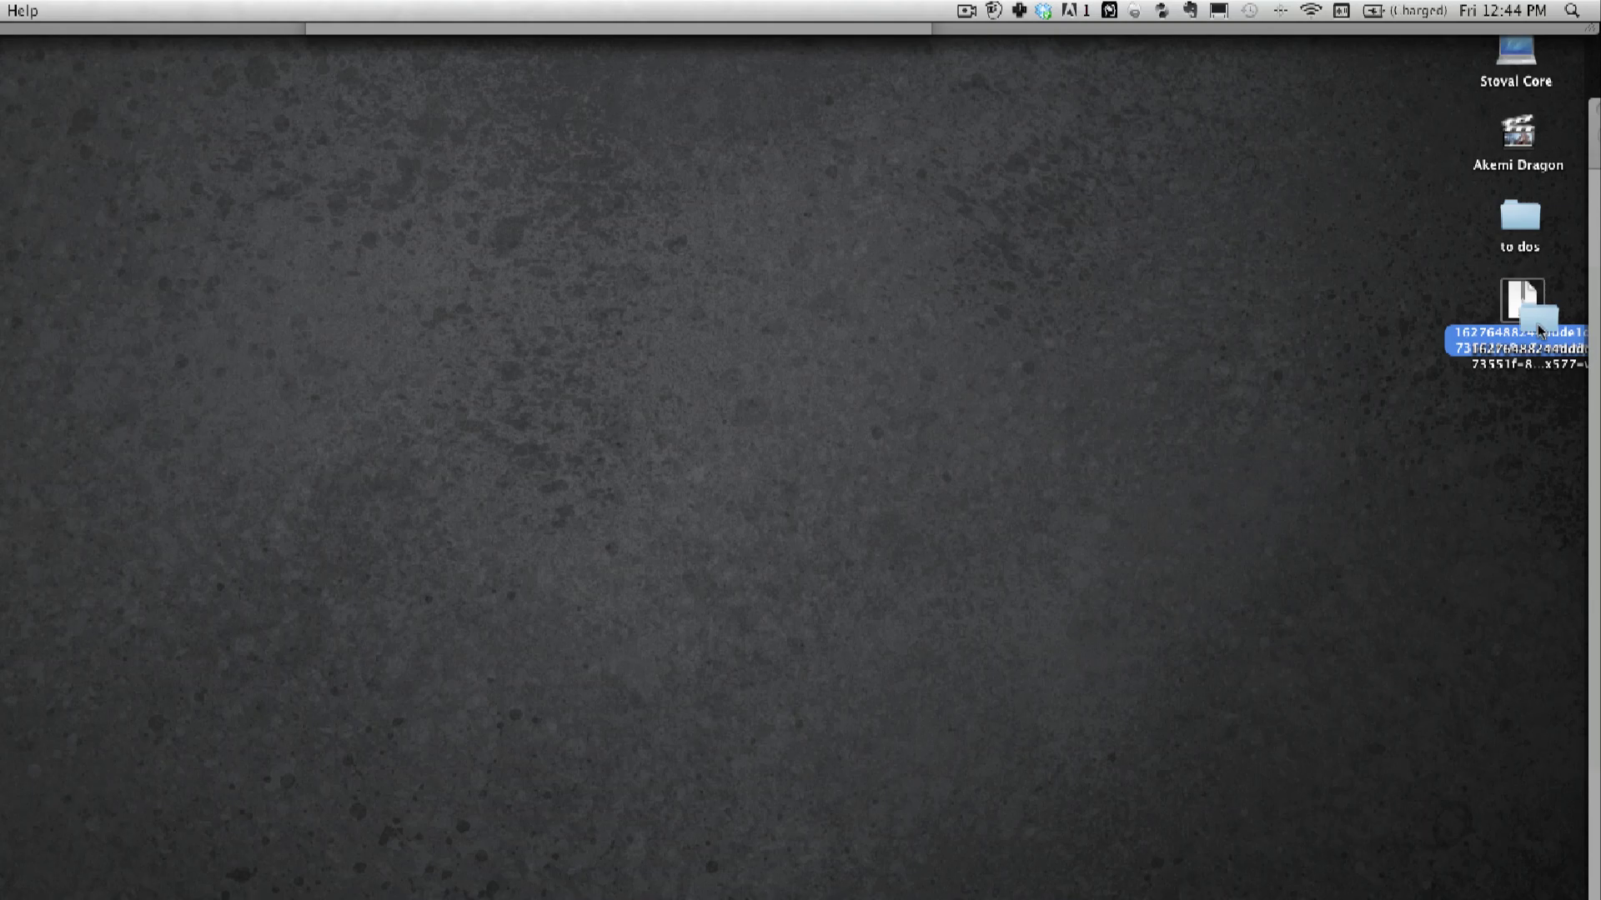
Open the downloaded sampler folder and preview license.txt and the watermarked JPEG in Quick Look
{"action": "left_click_drag", "start_coordinate": [1521, 307], "coordinate": [1240, 304]}
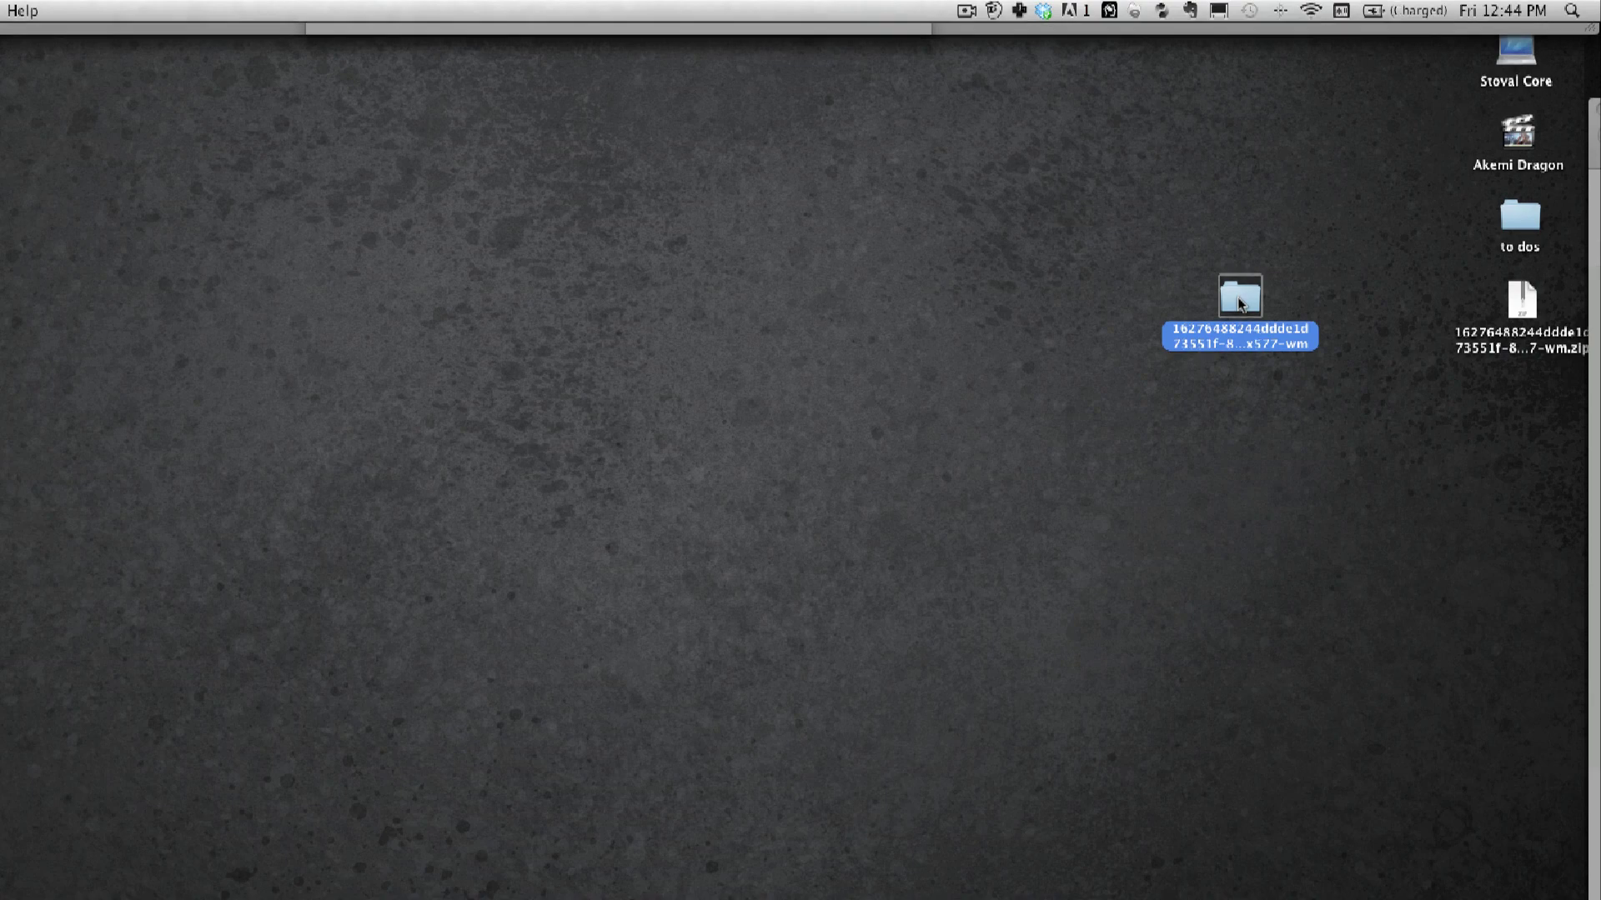
{"action": "double_click", "coordinate": [1239, 304]}
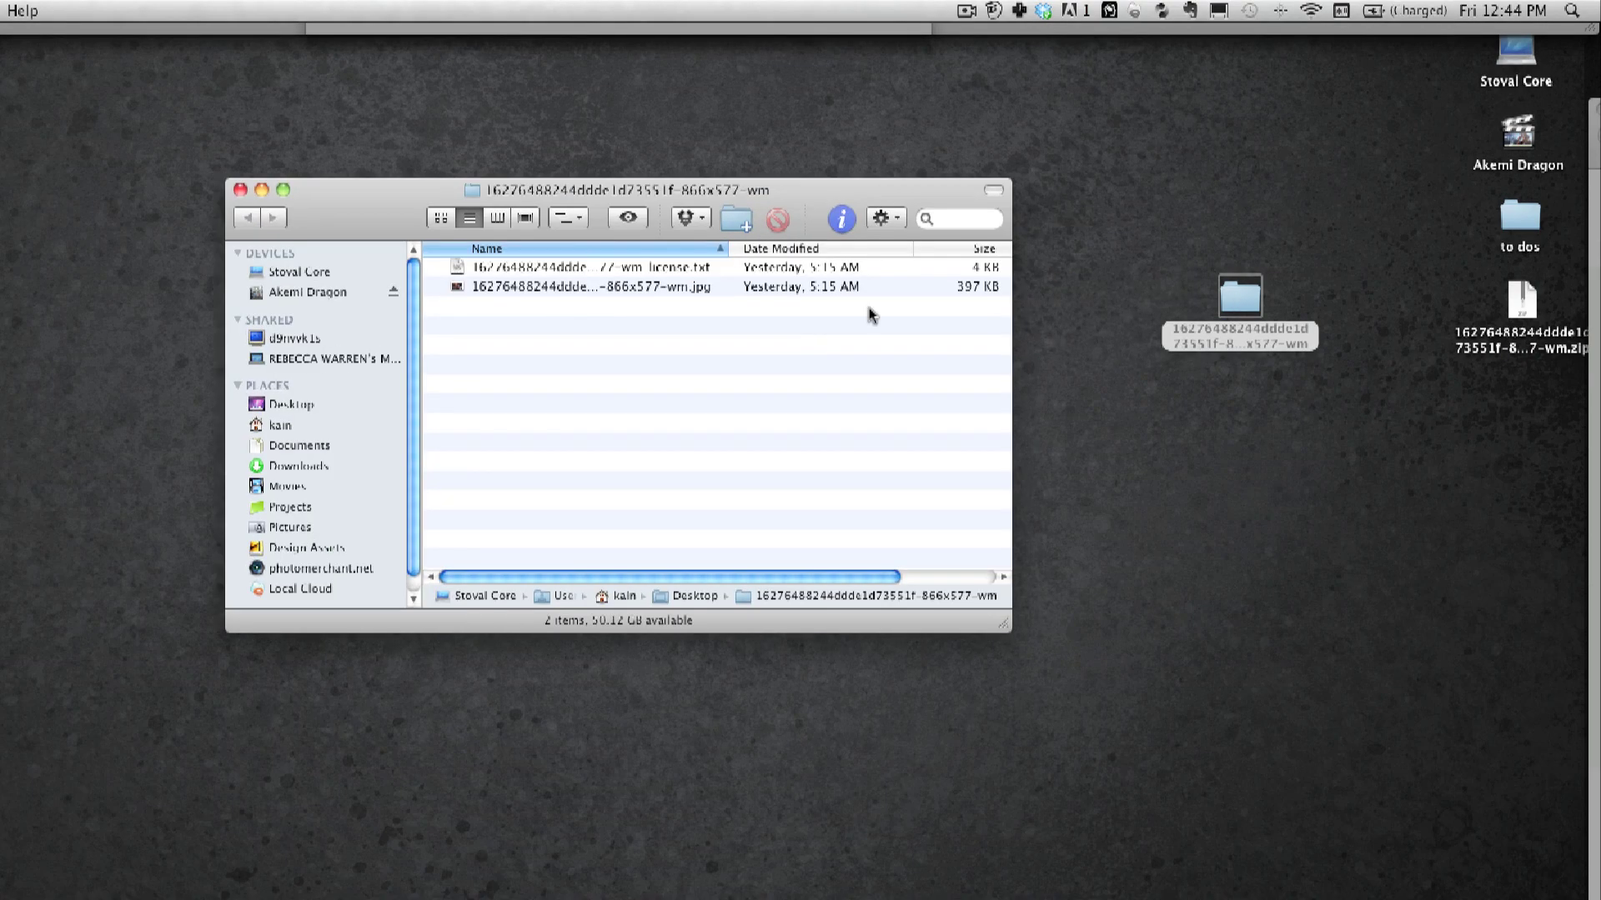
{"action": "left_click", "coordinate": [676, 270]}
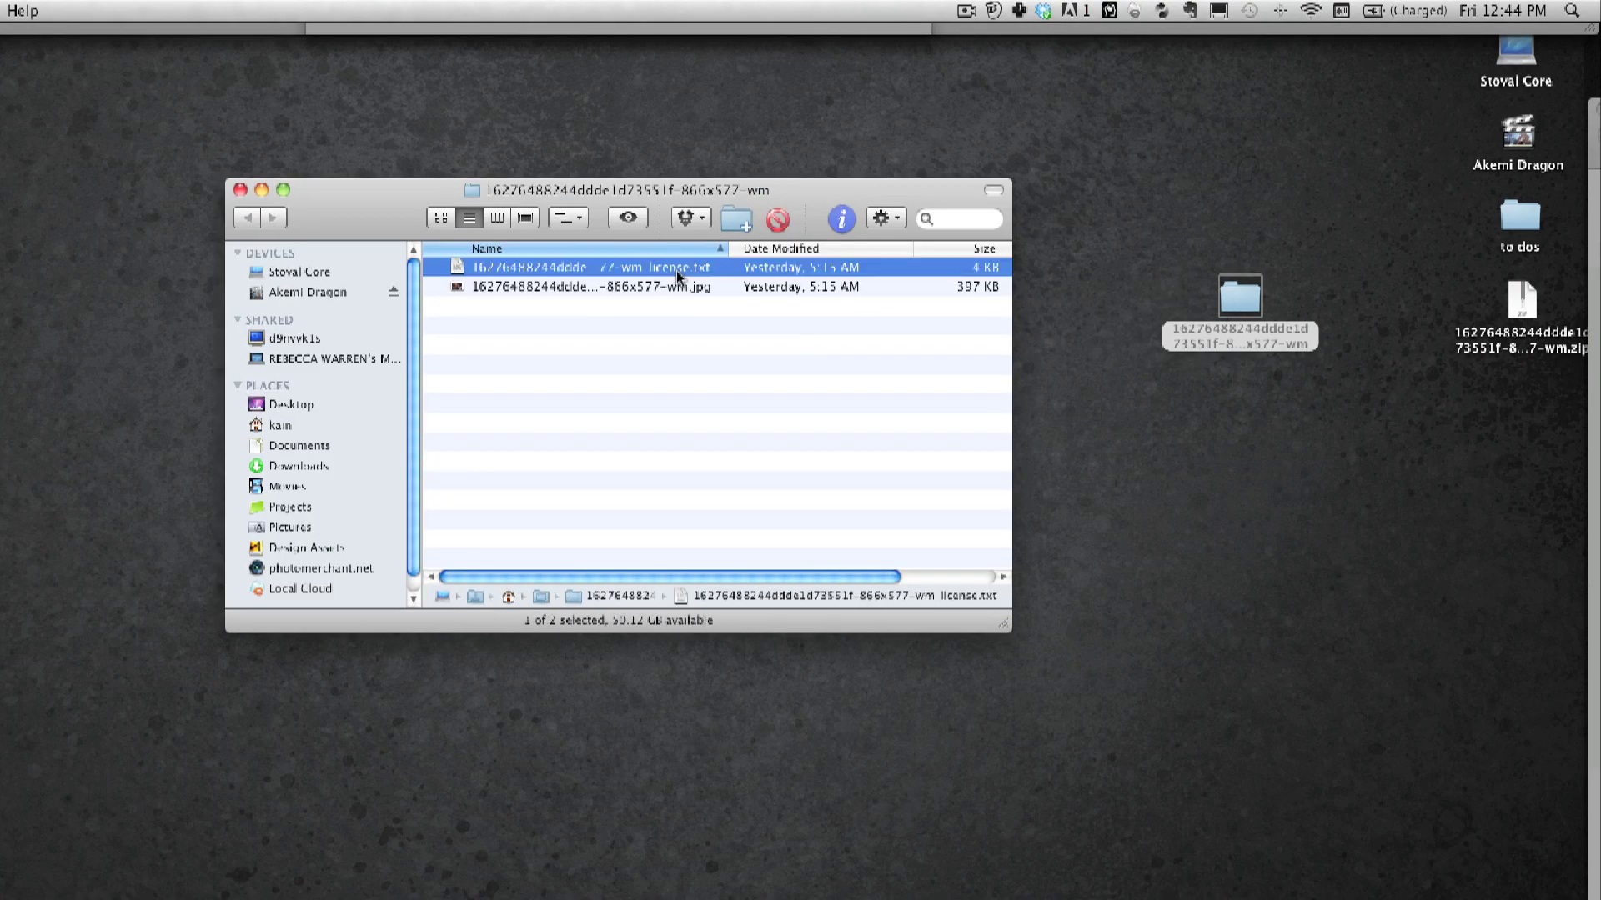
{"action": "key", "text": "space"}
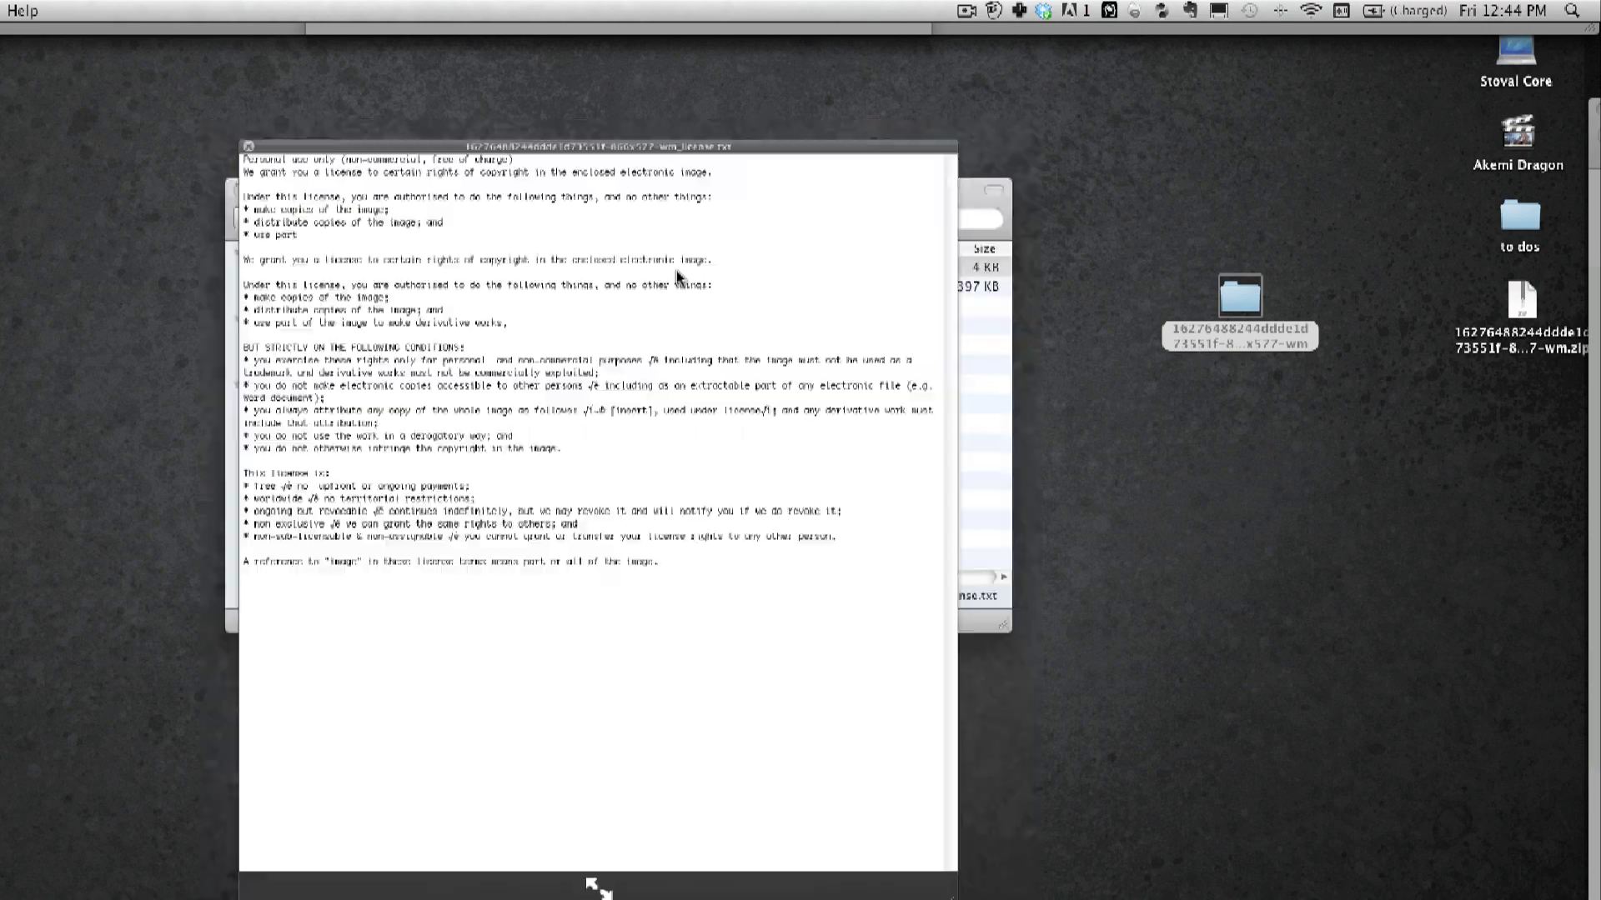
{"action": "key", "text": "space"}
{"action": "key", "text": "Down"}
{"action": "key", "text": "space"}
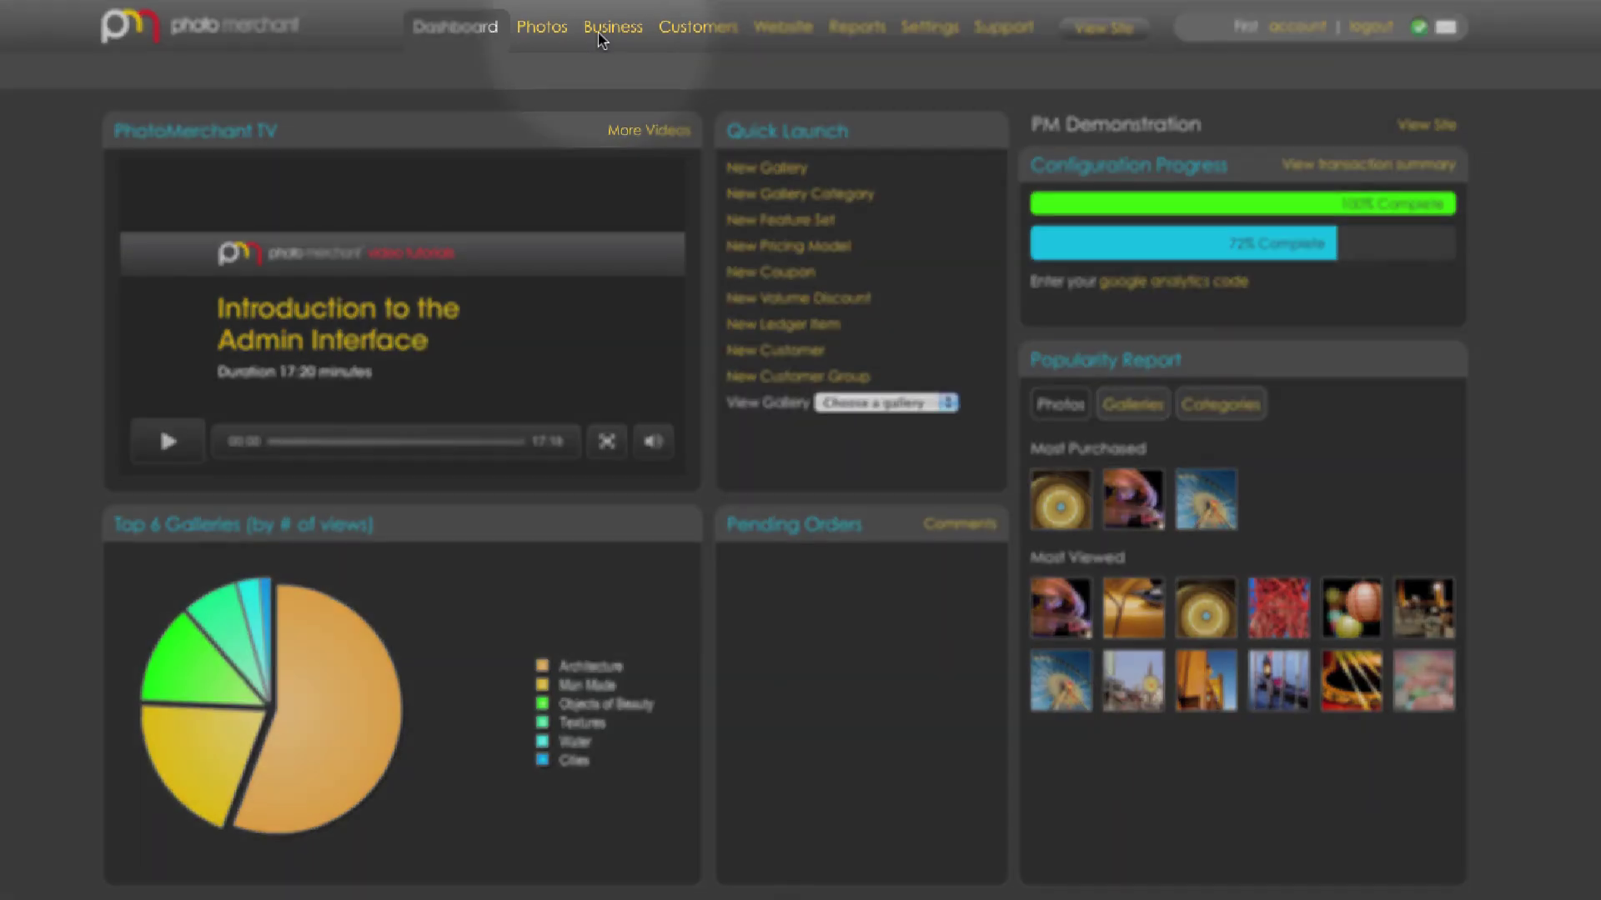
Go to Business > Digital Downloads and look through its licences and watermark settings
{"action": "left_click", "coordinate": [606, 30]}
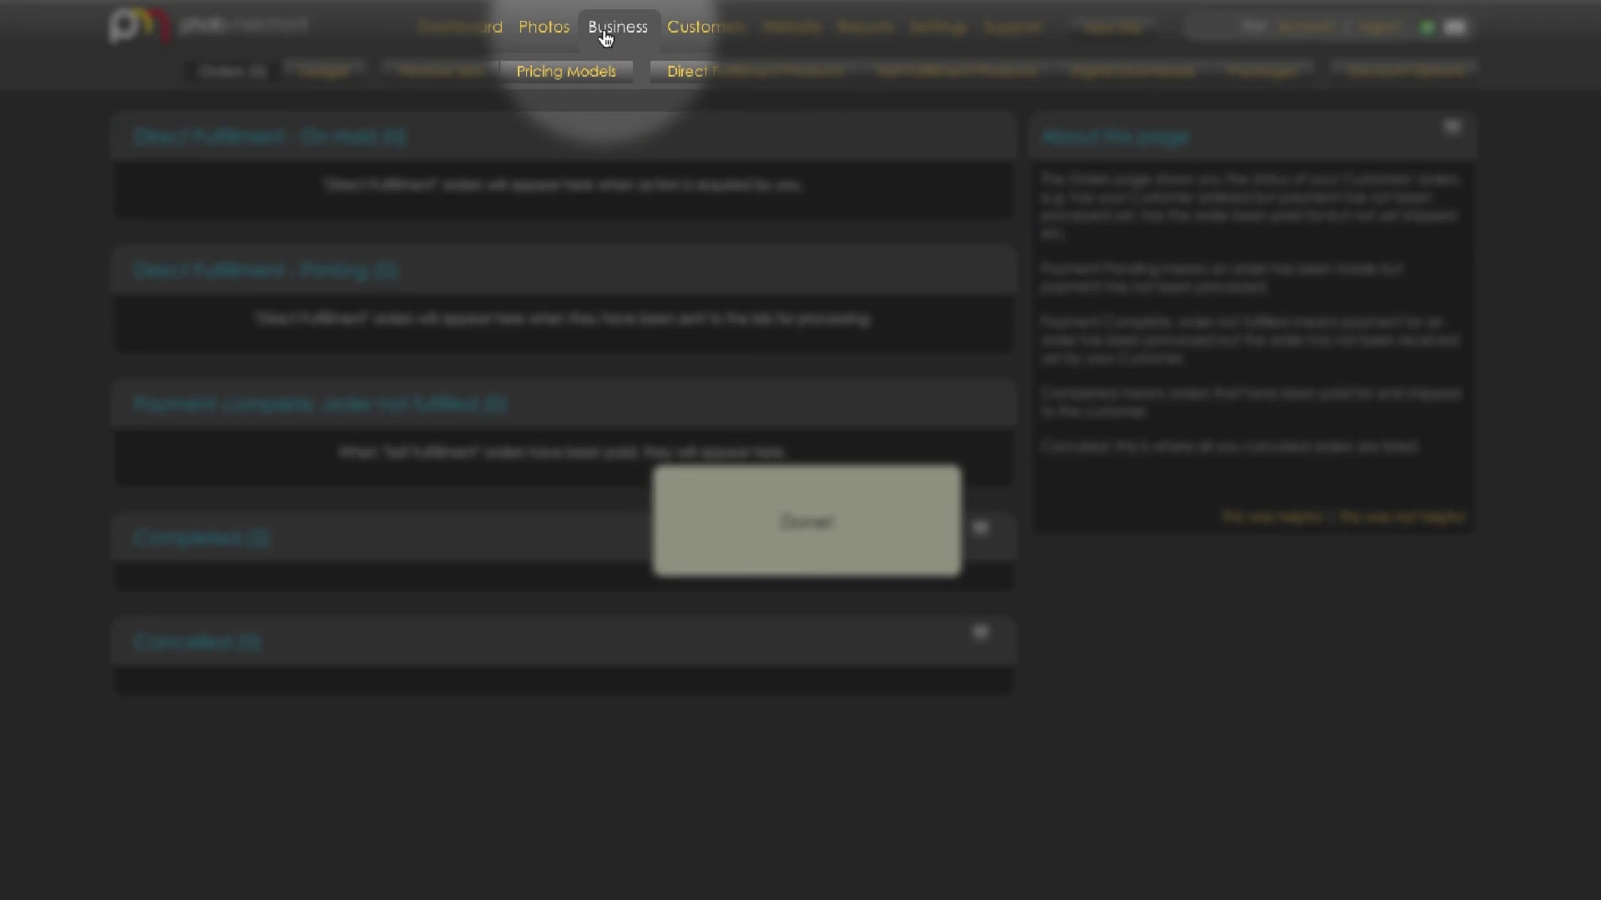
{"action": "left_click", "coordinate": [1109, 74]}
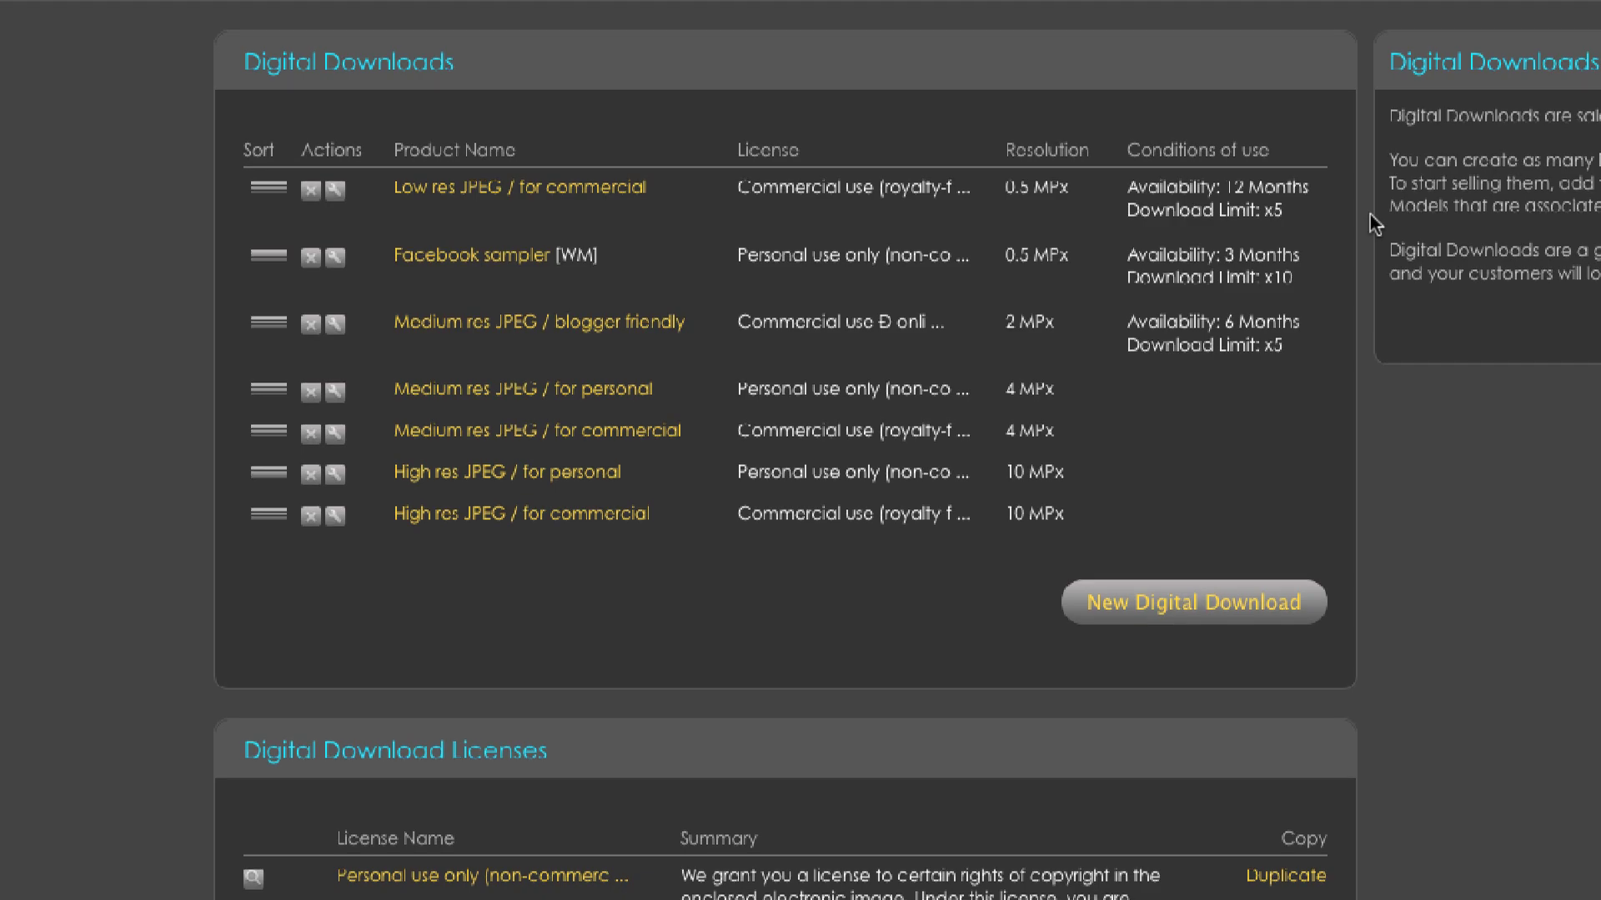
{"action": "scroll", "coordinate": [1370, 215], "scroll_direction": "down", "scroll_amount": 8}
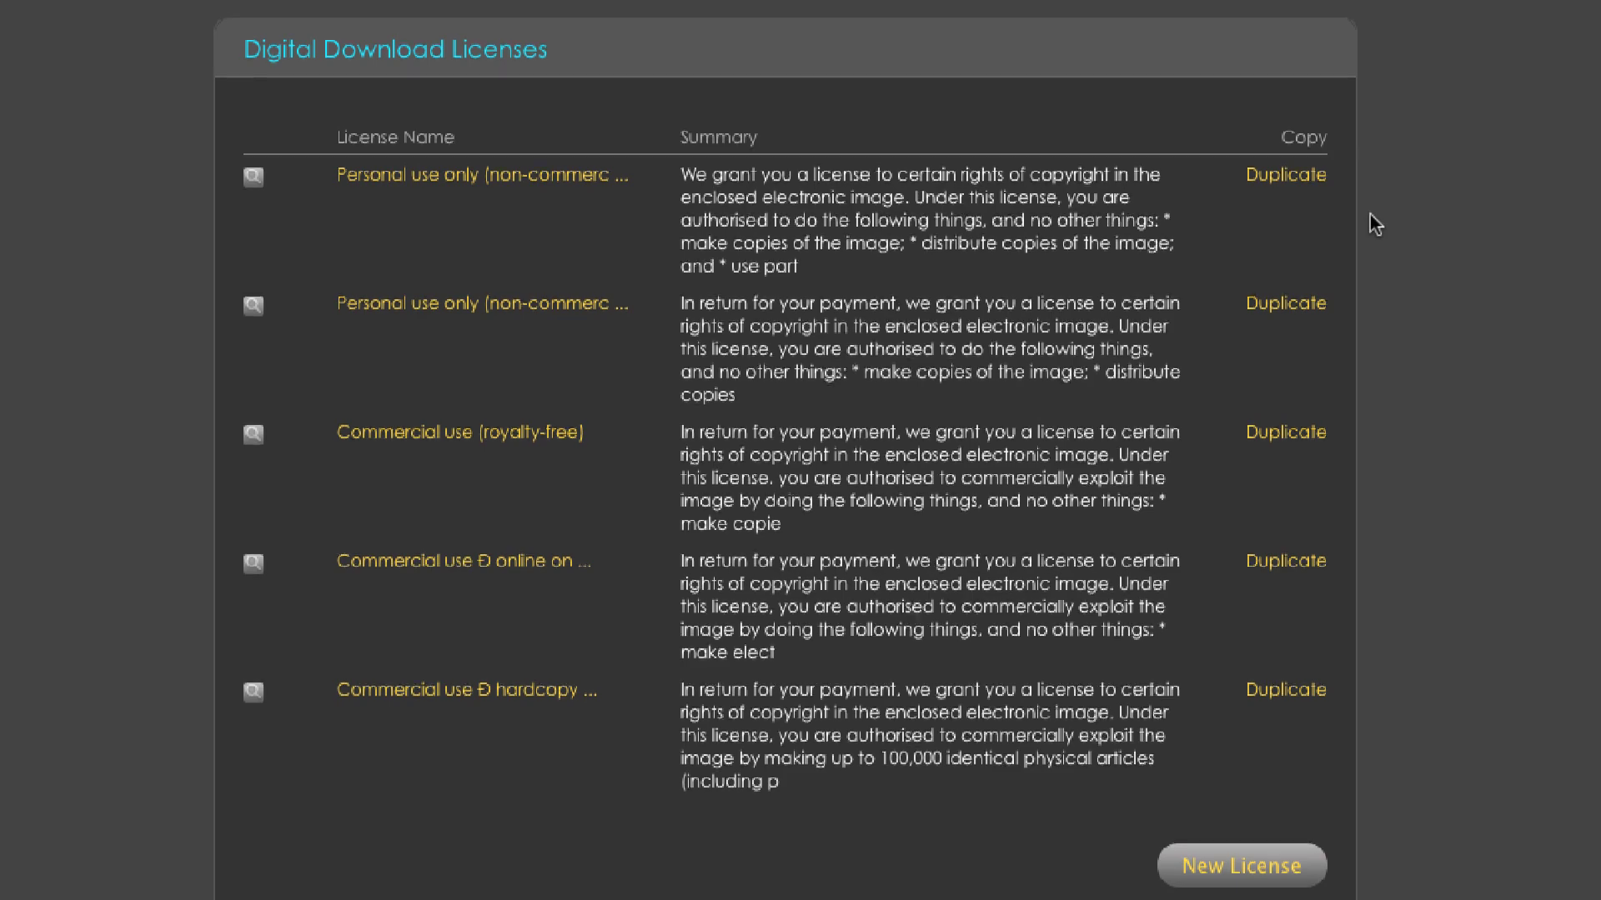
{"action": "scroll", "coordinate": [1368, 217], "scroll_direction": "down", "scroll_amount": 10}
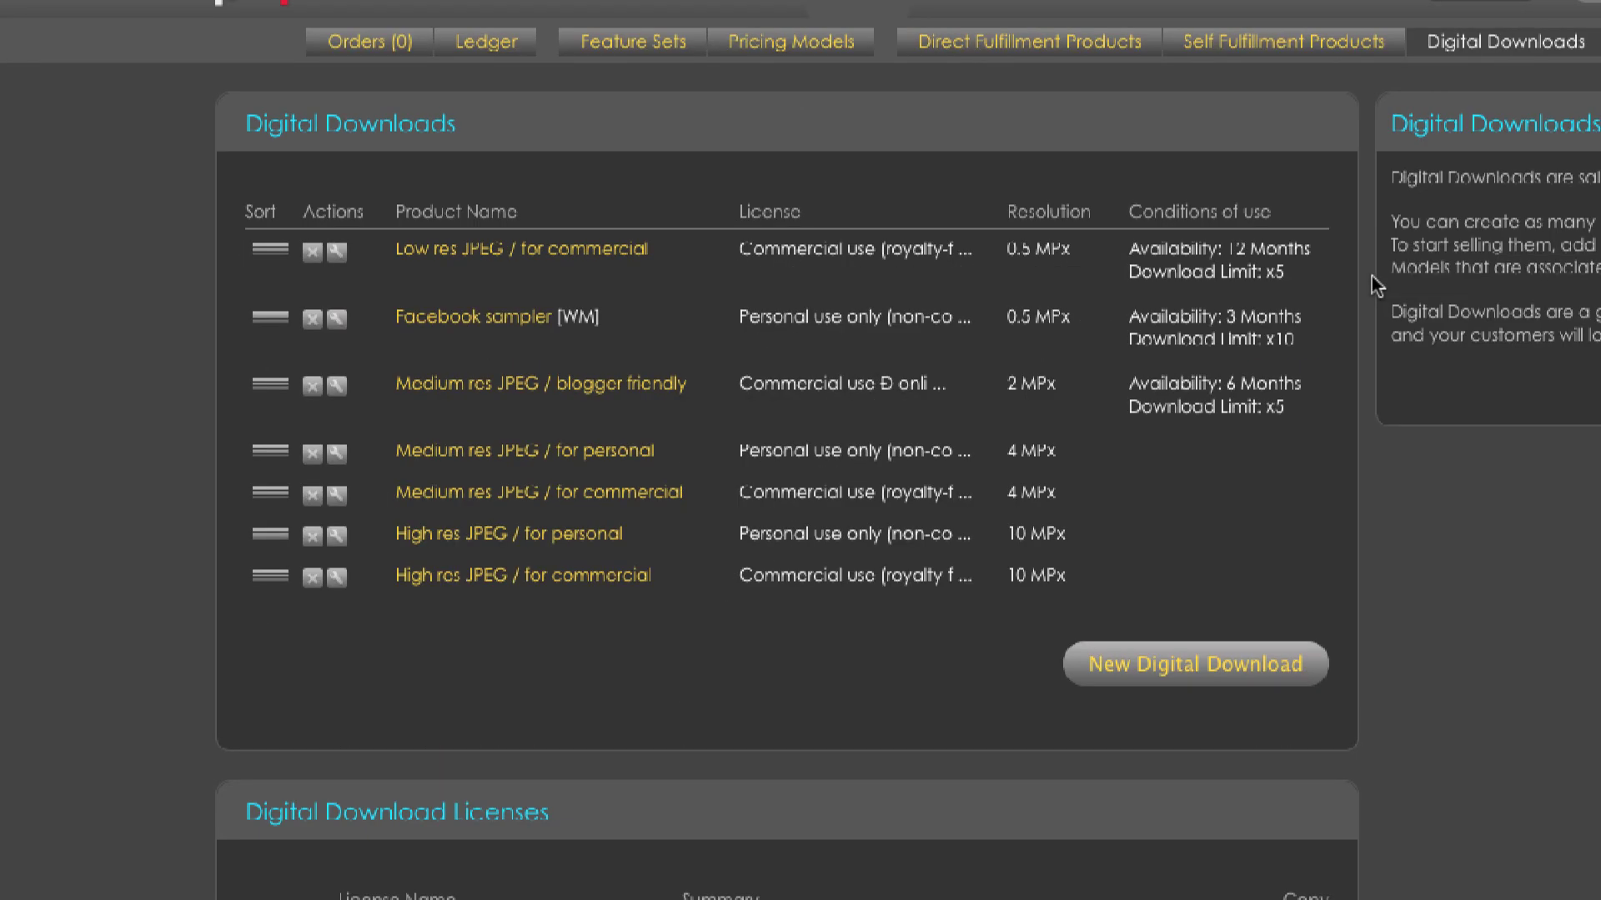
Create a new download named 'Social Sharing' with a description about sharing with friends and family online
{"action": "left_click", "coordinate": [1259, 663]}
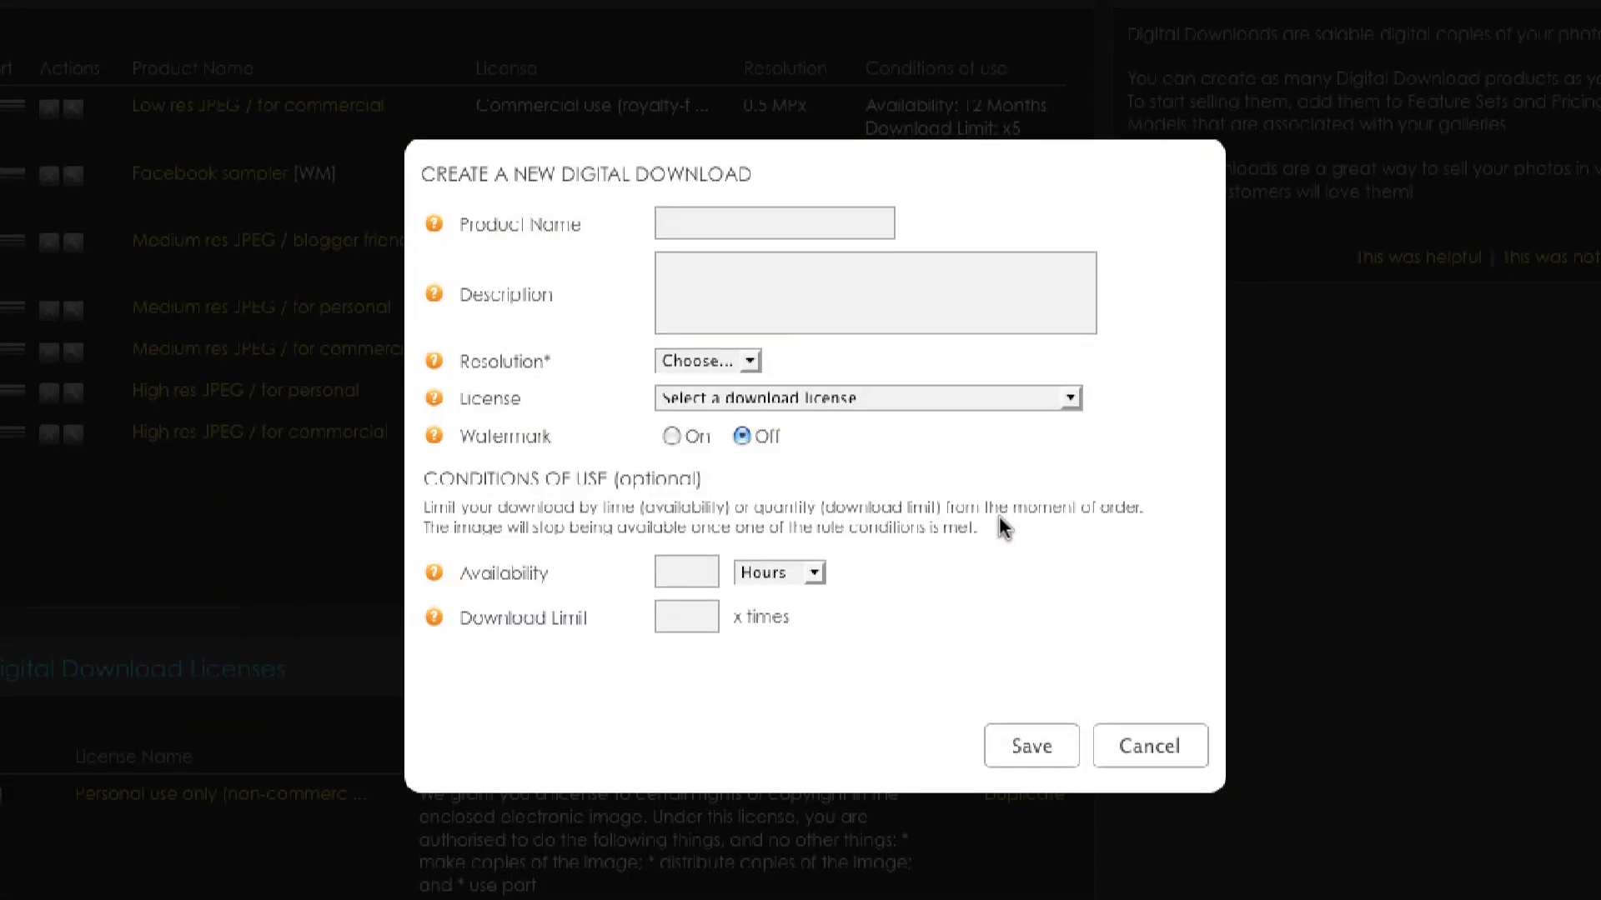
{"action": "left_click", "coordinate": [798, 230]}
{"action": "type", "text": "Social Sharing"}
{"action": "key", "text": "Tab"}
{"action": "type", "text": "Perfect for sharing"}
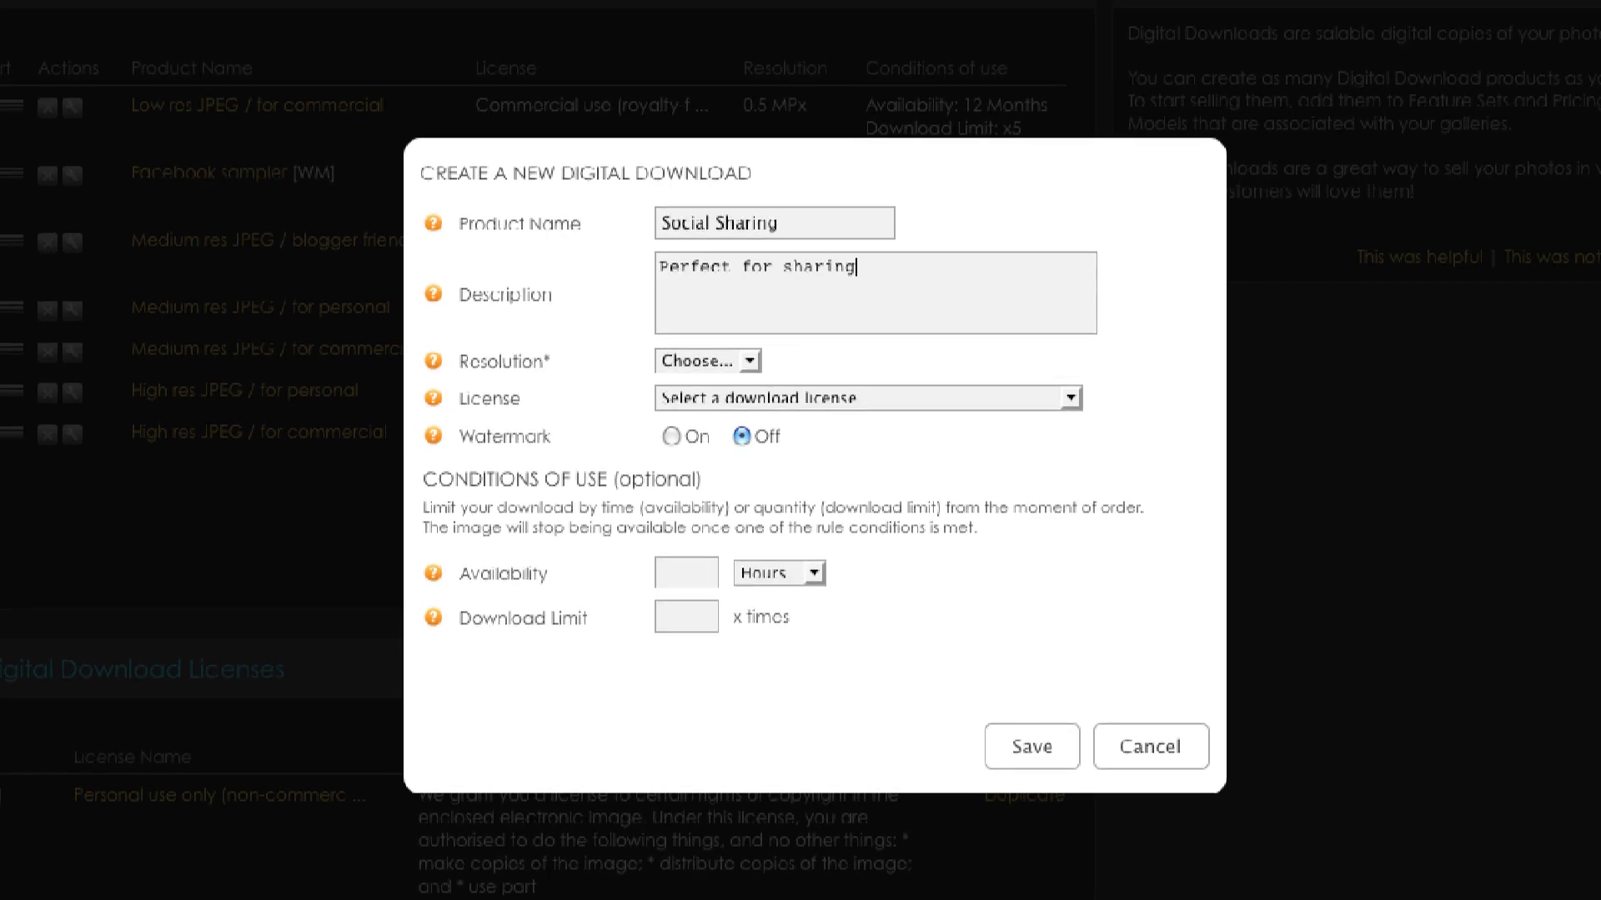
{"action": "type", "text": " with friends and family on the internet. the resolution is not high enough for printing but isperfect for viewing on screen. the image has also been digitally signed by me and I "}
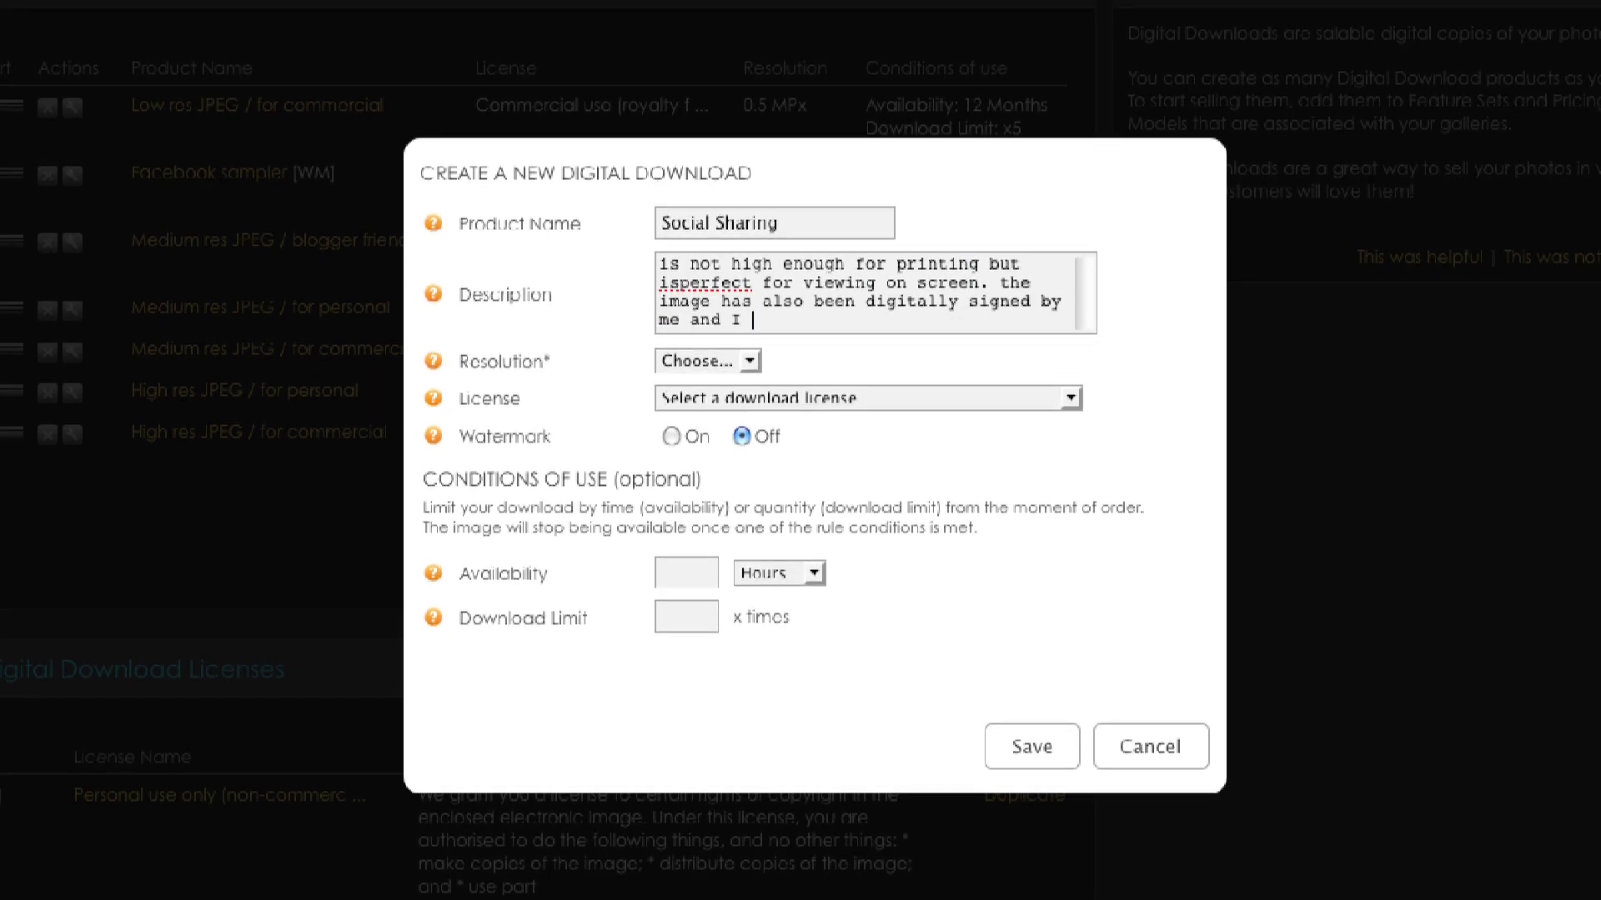
{"action": "type", "text": "encourage you to share it."}
{"action": "scroll", "coordinate": [834, 317], "scroll_direction": "up", "scroll_amount": 3}
Give it 0.5 MPx resolution, the free personal-use licence, and watermarking on
{"action": "left_click", "coordinate": [752, 378]}
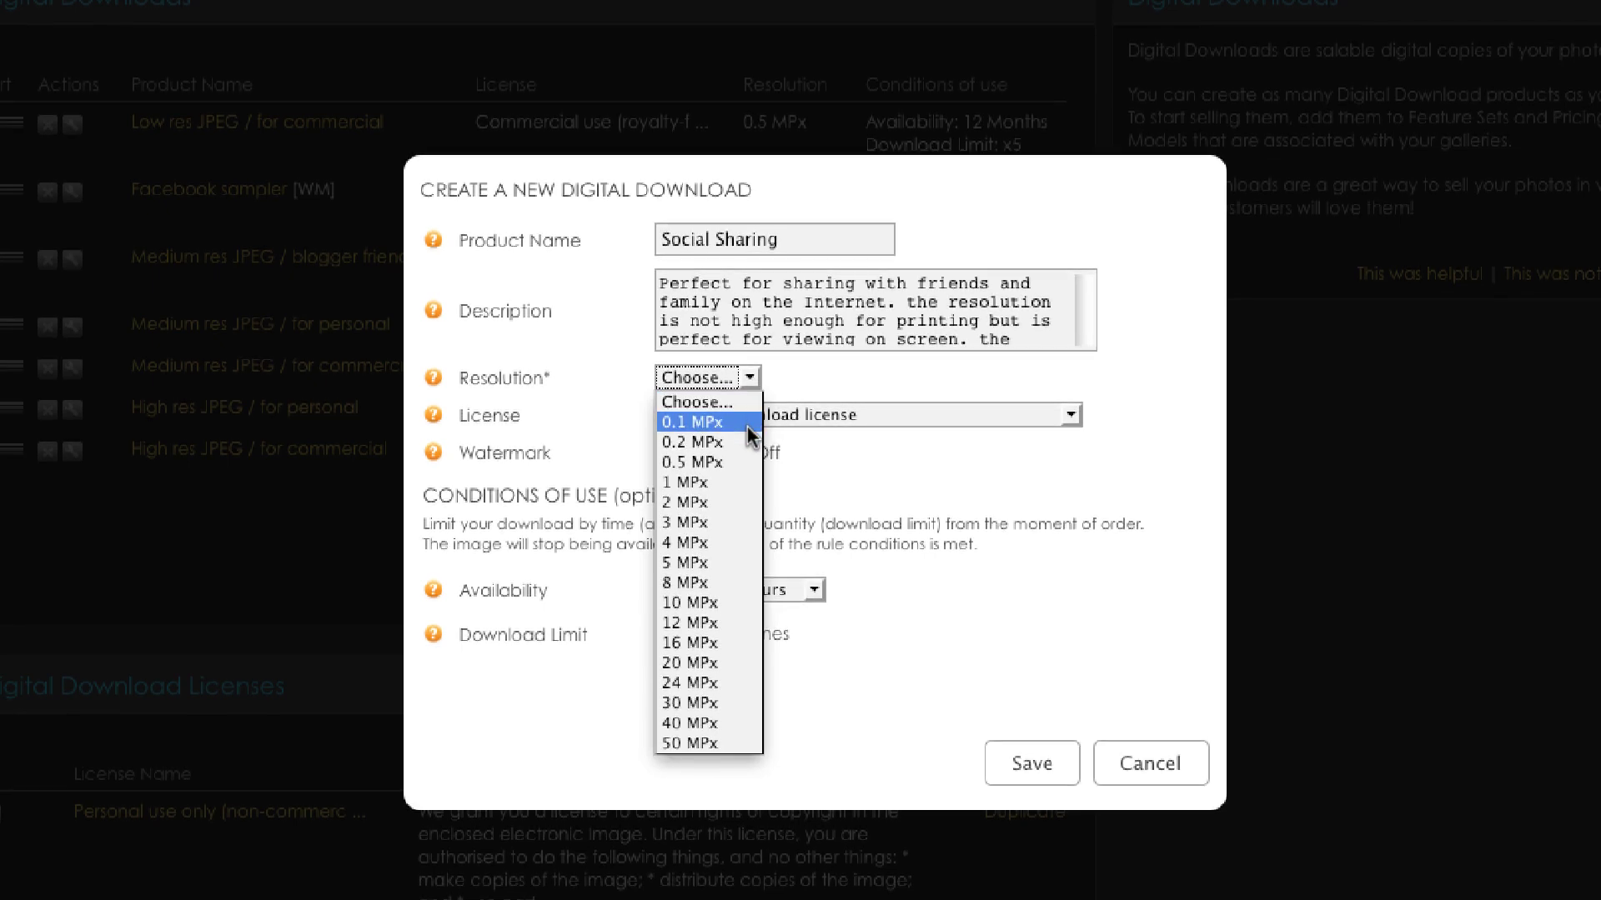
{"action": "left_click", "coordinate": [740, 462]}
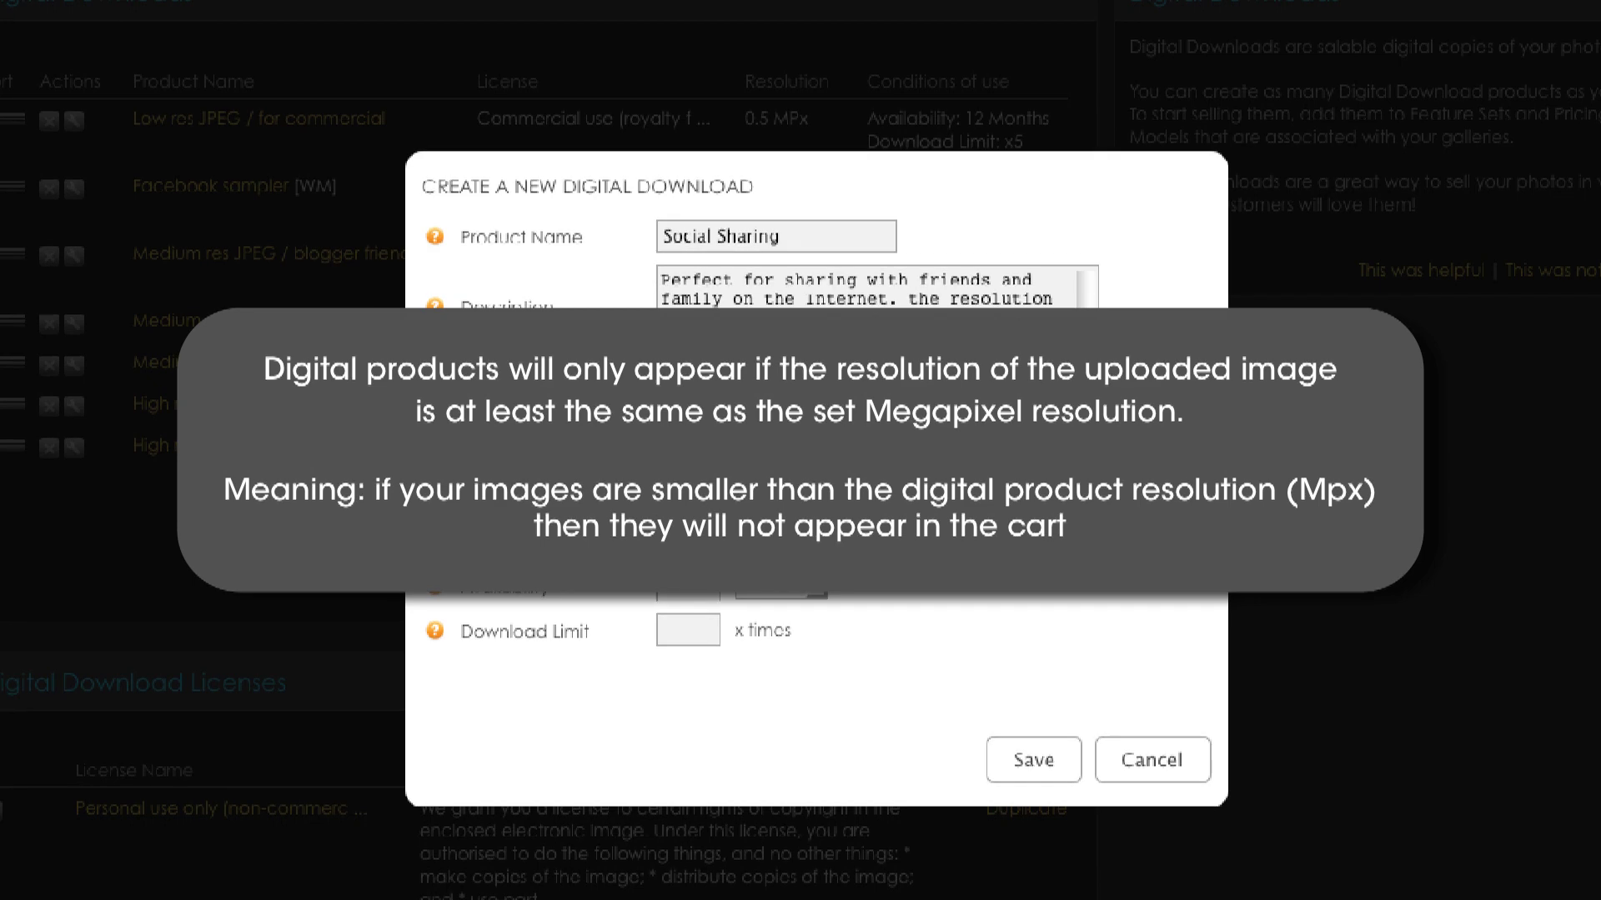
{"action": "left_click", "coordinate": [1029, 417]}
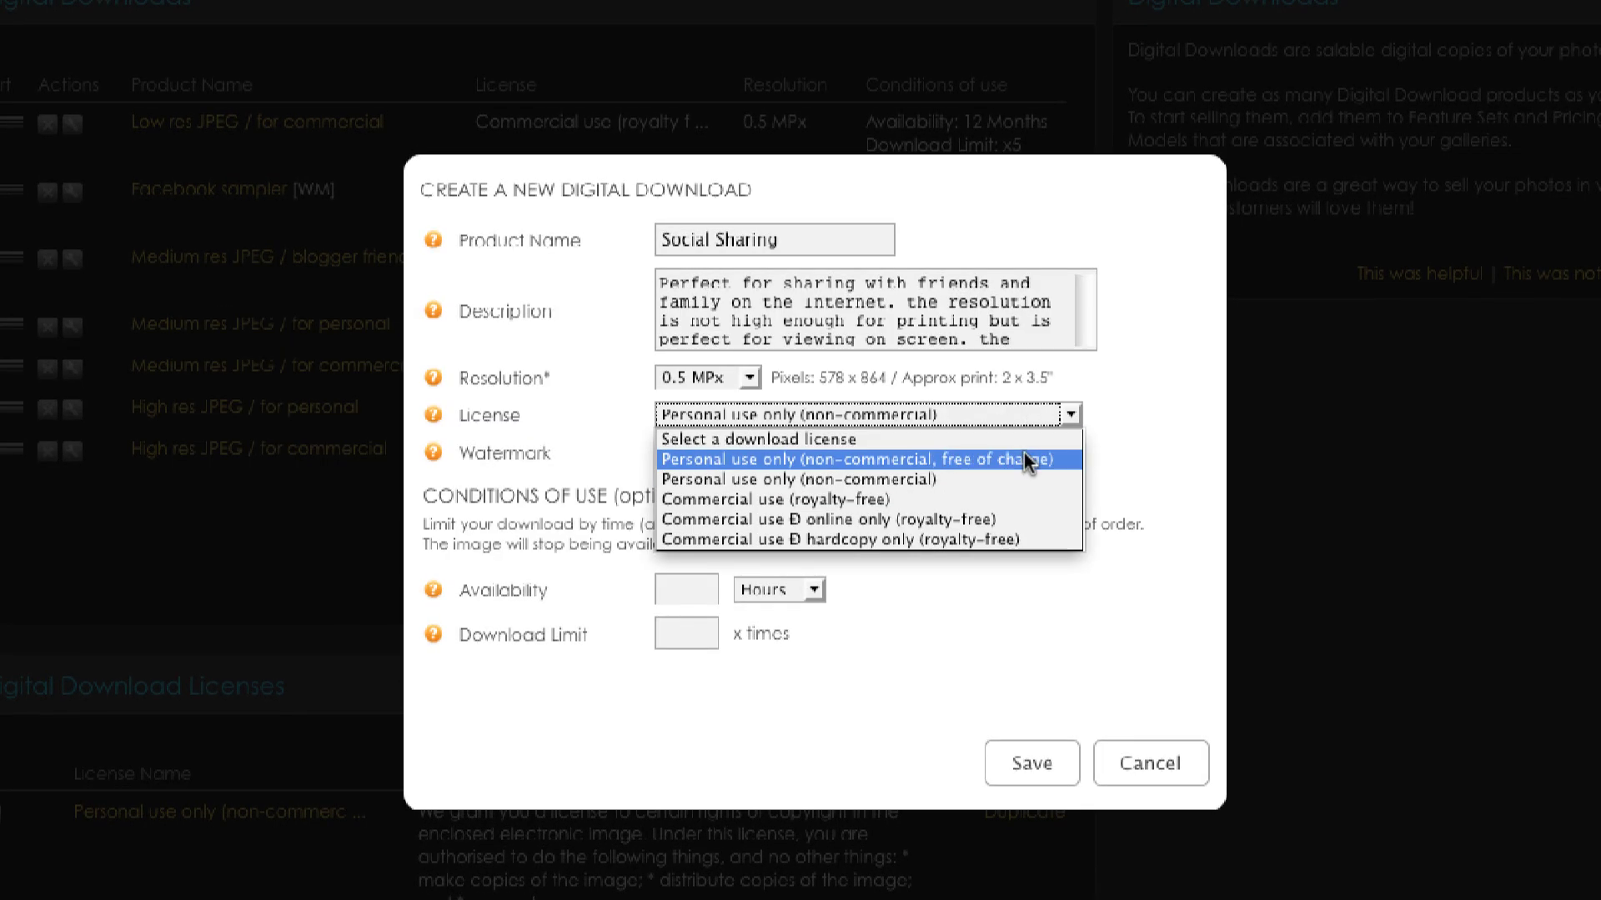
{"action": "left_click", "coordinate": [1025, 457]}
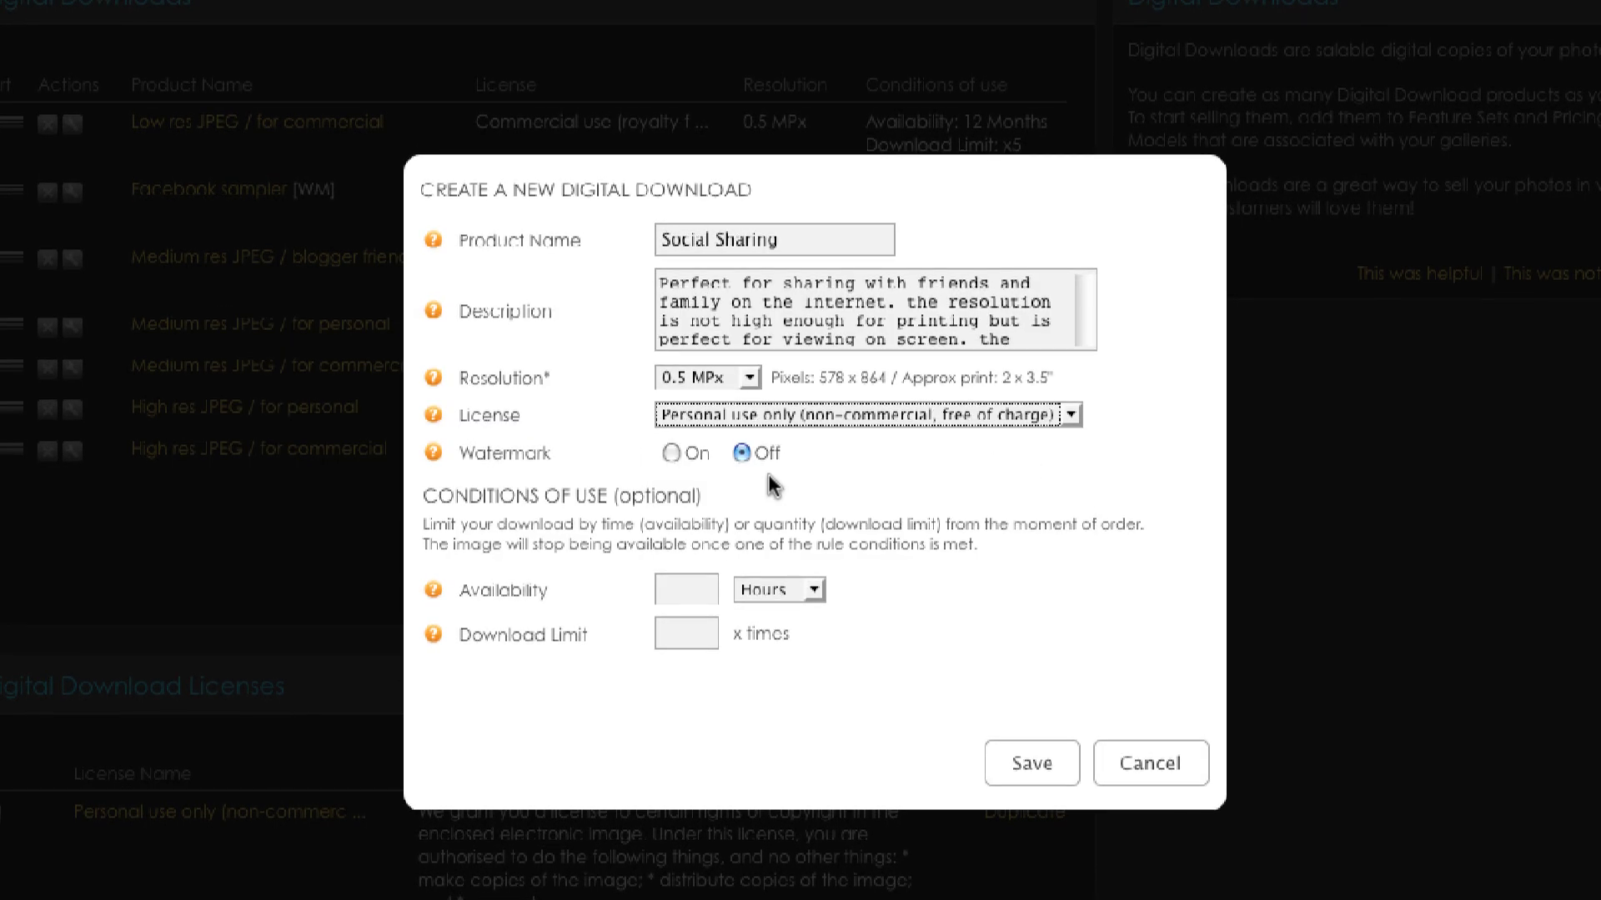
{"action": "left_click", "coordinate": [672, 455]}
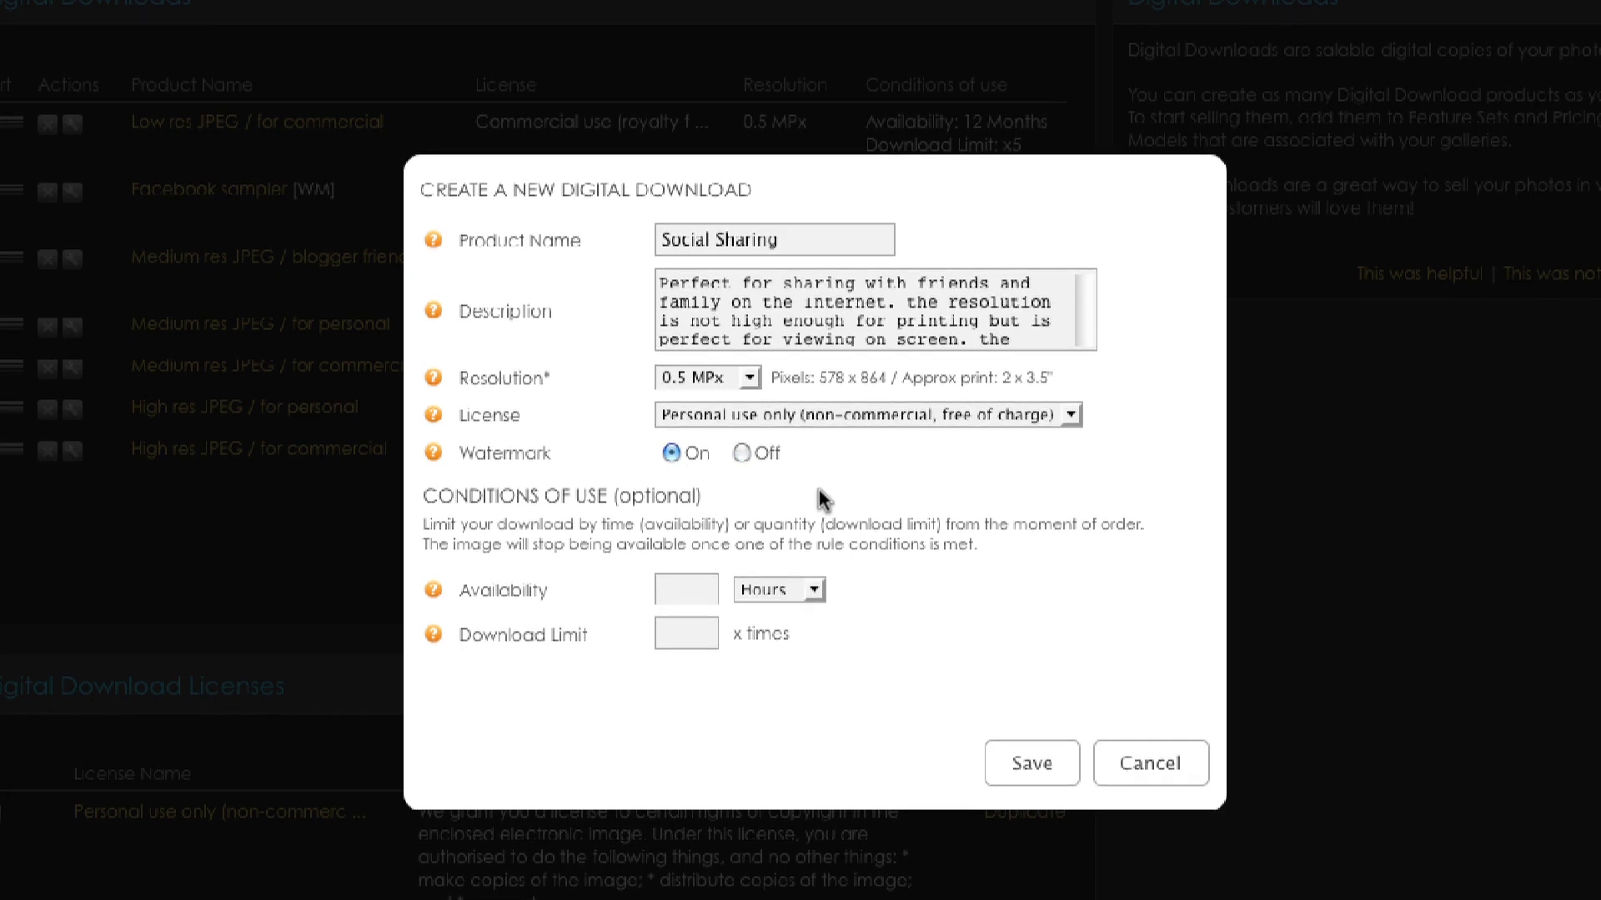
Set availability to 1 year and a download limit of 5, then save
{"action": "left_click", "coordinate": [705, 592]}
{"action": "type", "text": "12"}
{"action": "left_click", "coordinate": [758, 586]}
{"action": "left_click", "coordinate": [757, 648]}
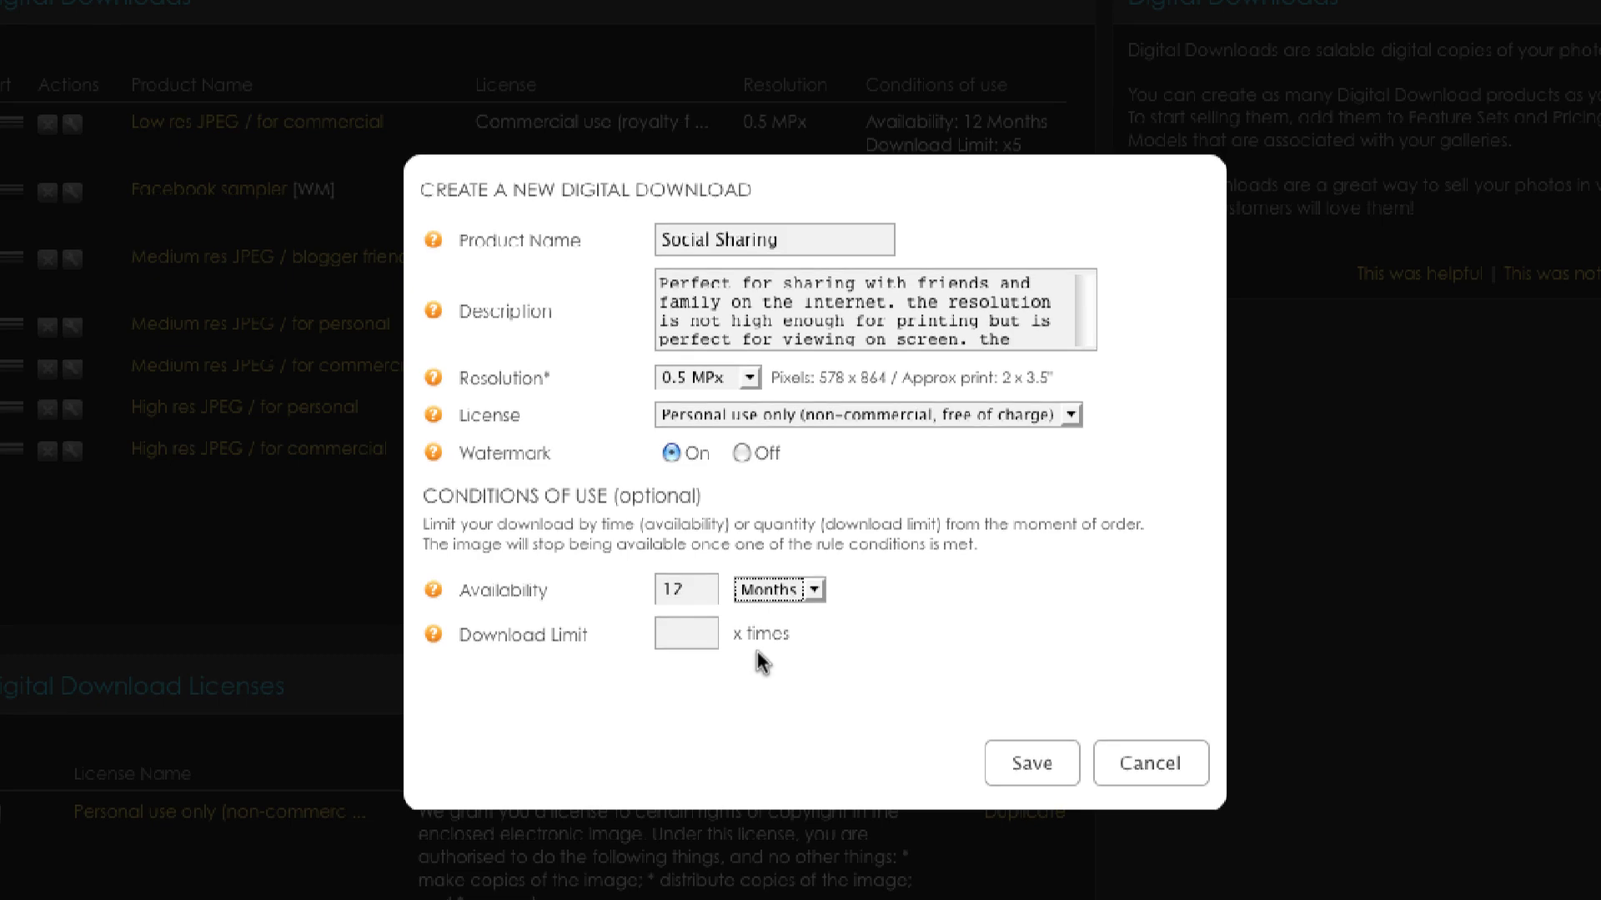
{"action": "left_click_drag", "start_coordinate": [700, 590], "coordinate": [643, 589]}
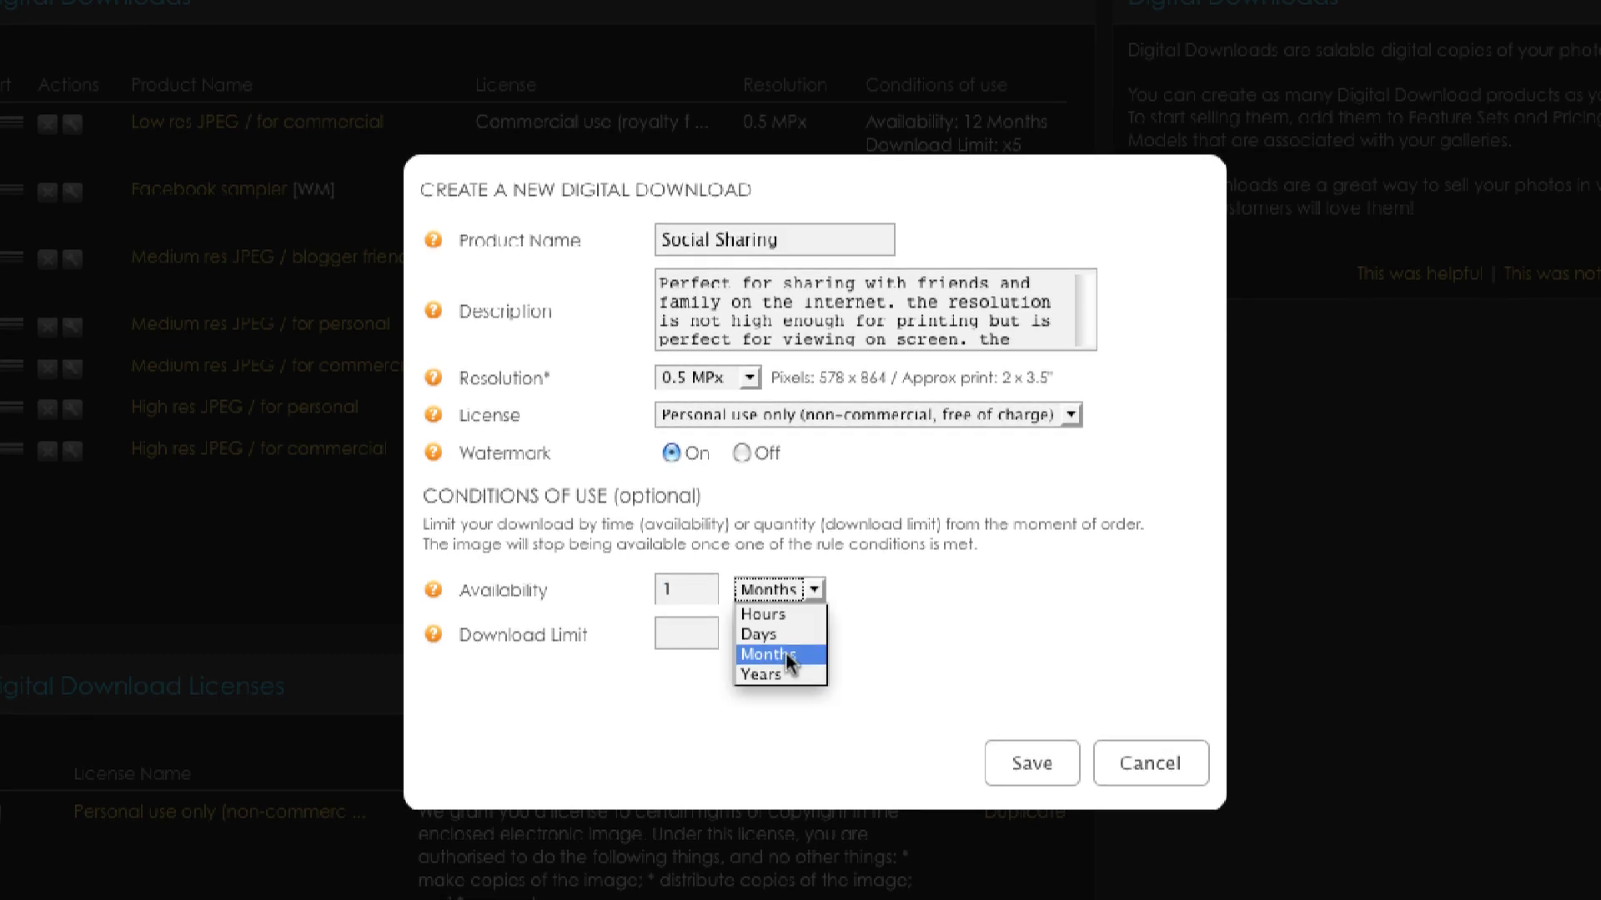
{"action": "left_click", "coordinate": [783, 672]}
{"action": "left_click", "coordinate": [682, 632]}
{"action": "type", "text": "5"}
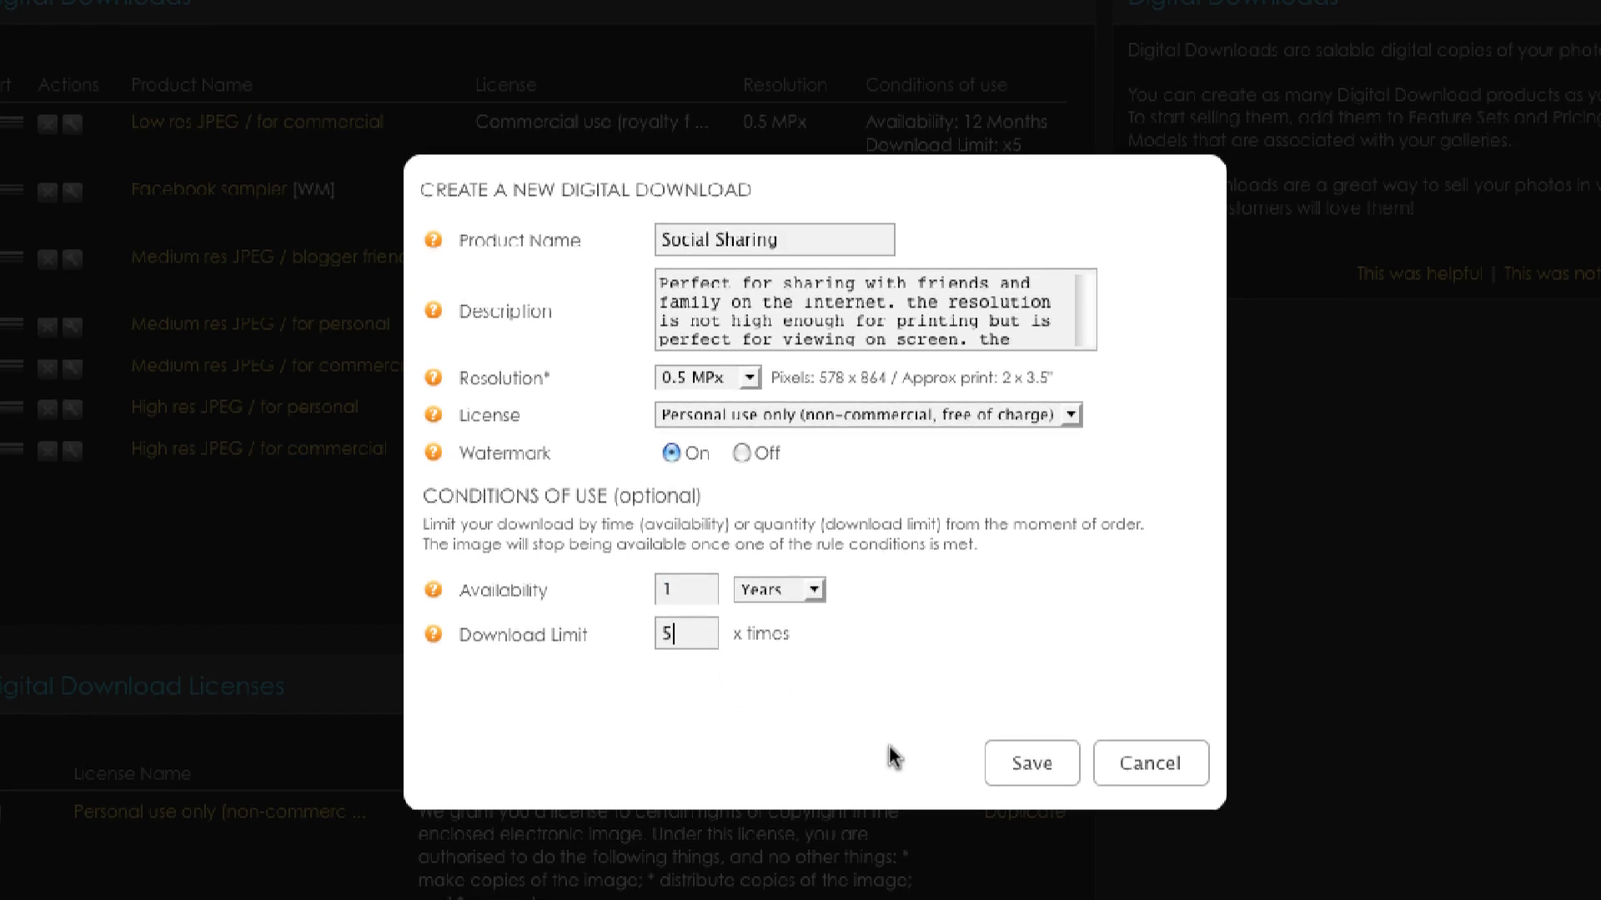
{"action": "left_click", "coordinate": [1015, 763]}
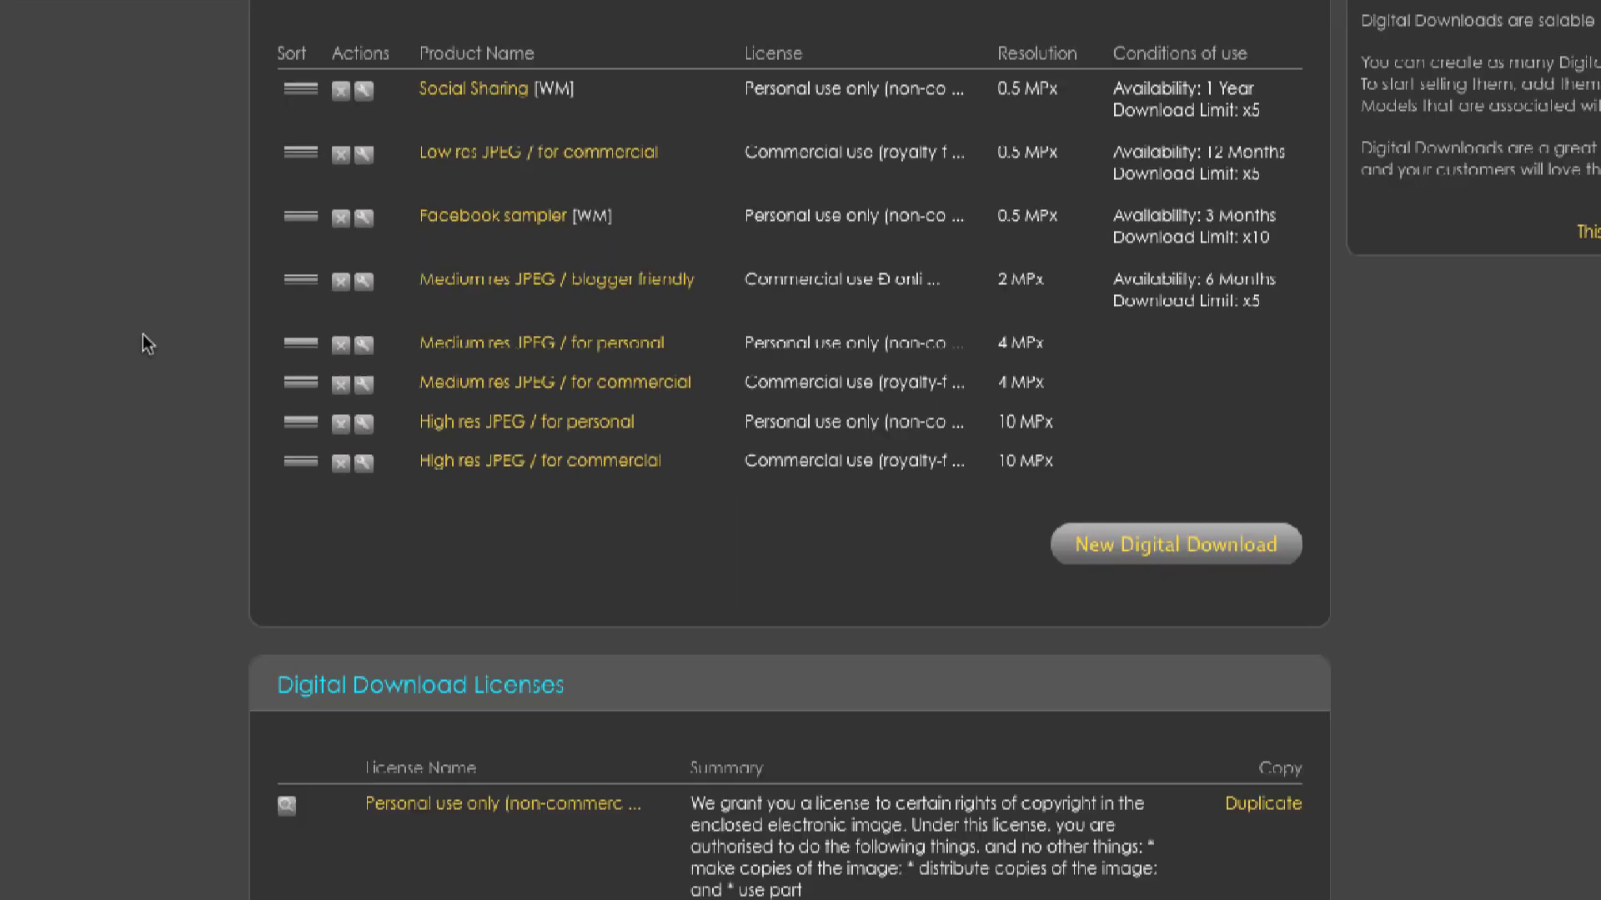
Scroll down the Digital Downloads table to the watermark settings
{"action": "scroll", "coordinate": [194, 352], "scroll_direction": "down", "scroll_amount": 7}
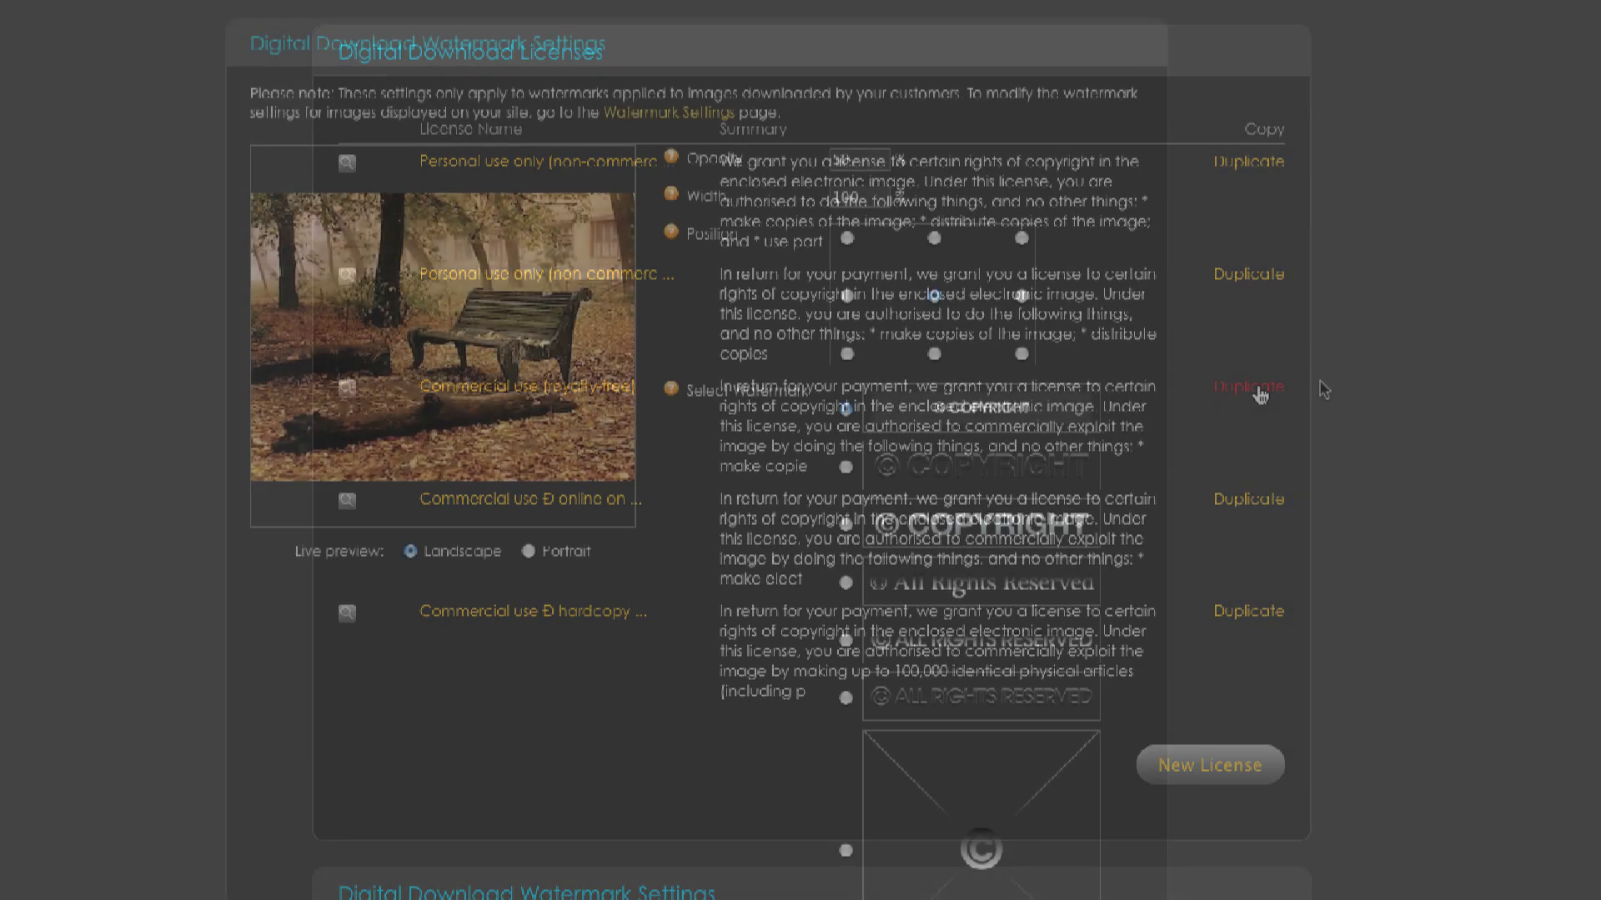
{"action": "scroll", "coordinate": [1321, 386], "scroll_direction": "down", "scroll_amount": 10}
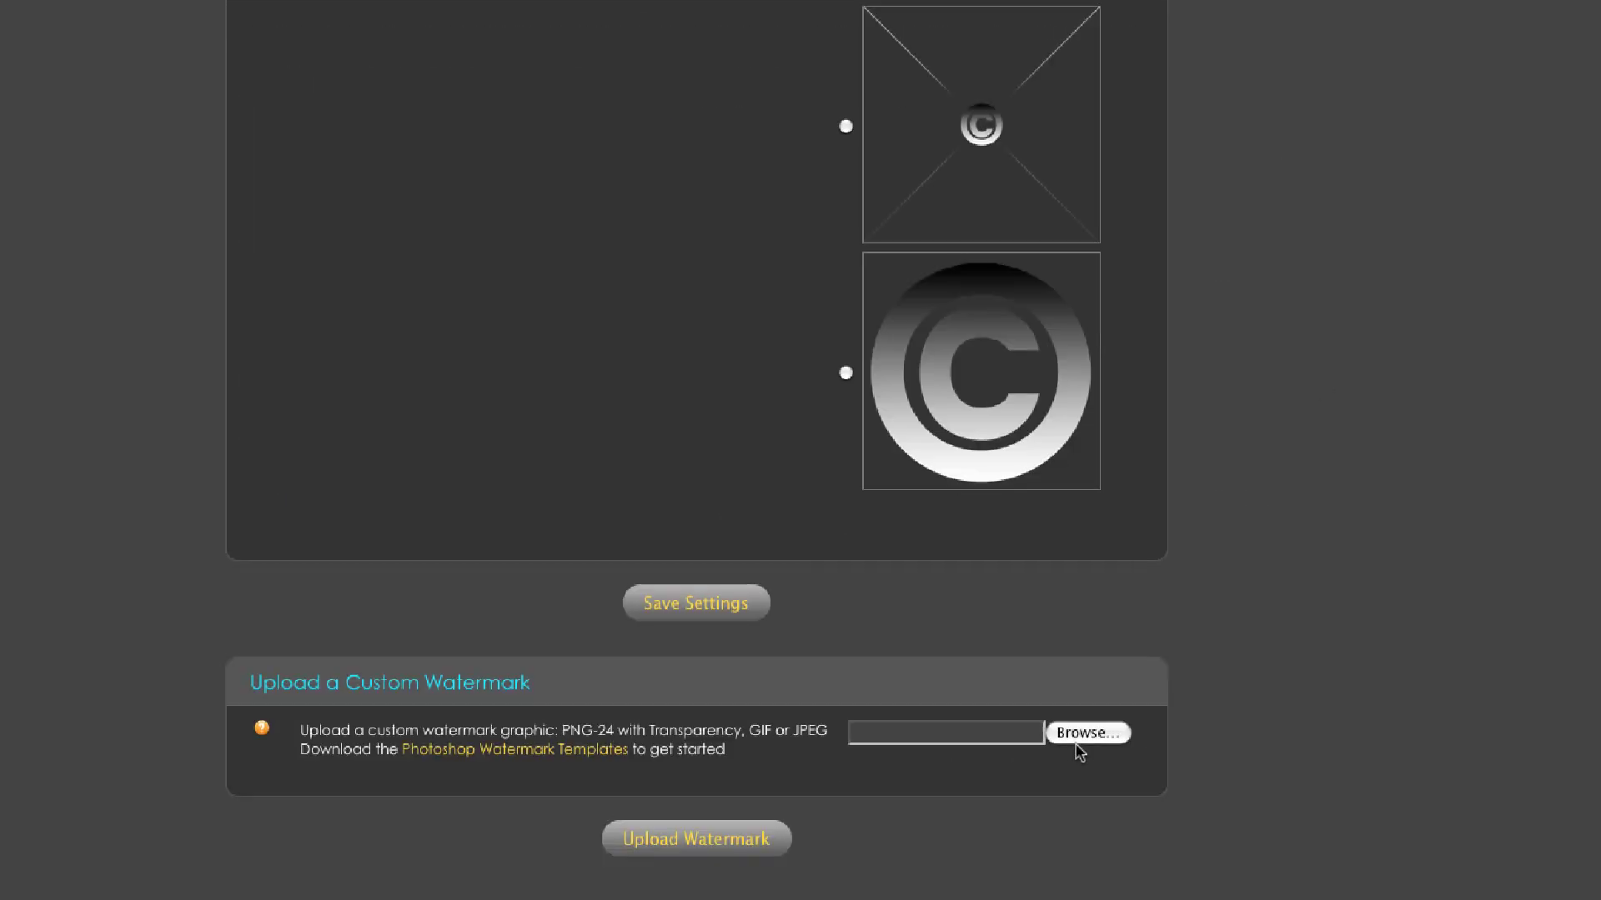
Upload Signature-Portraits.png as a custom watermark
{"action": "left_click", "coordinate": [1077, 742]}
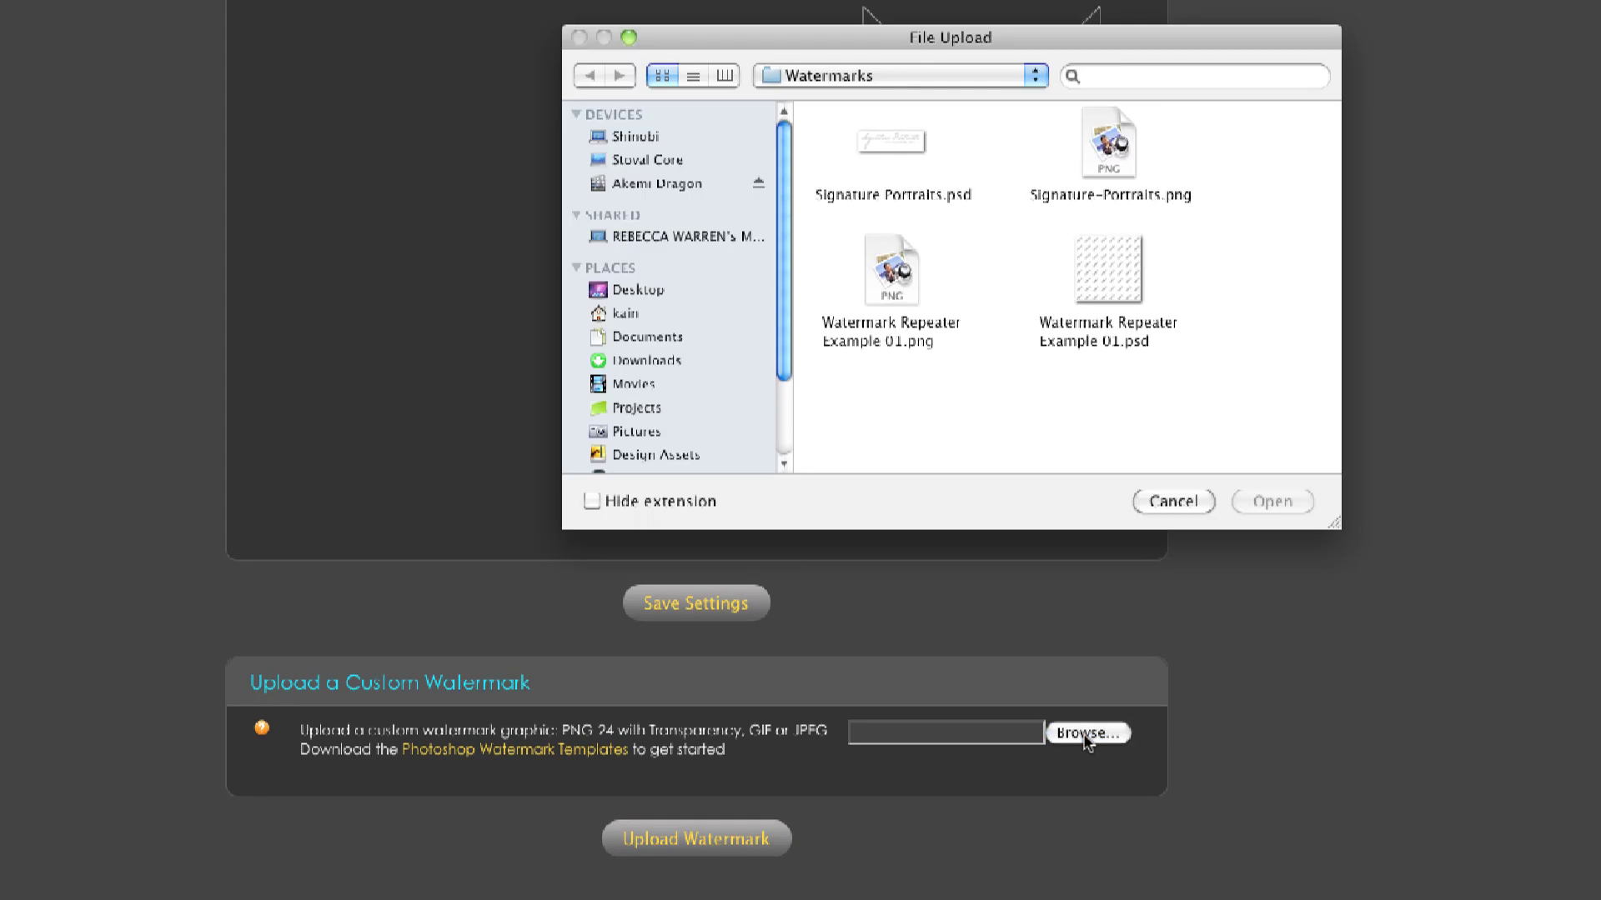
{"action": "left_click", "coordinate": [1102, 157]}
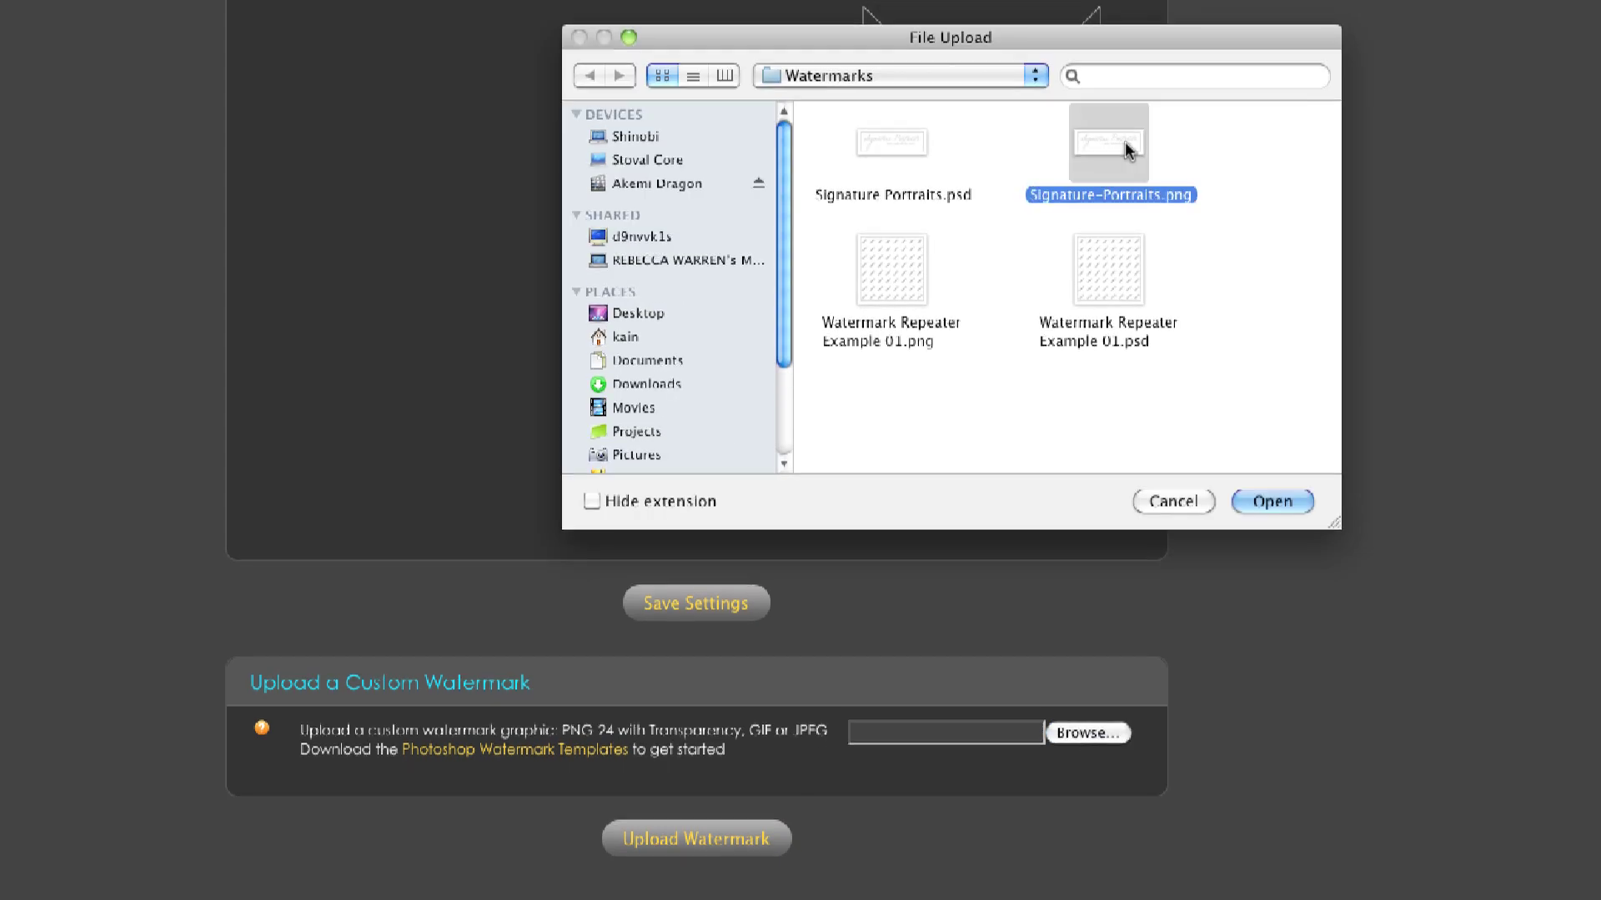
{"action": "left_click", "coordinate": [1273, 501]}
{"action": "left_click", "coordinate": [742, 843]}
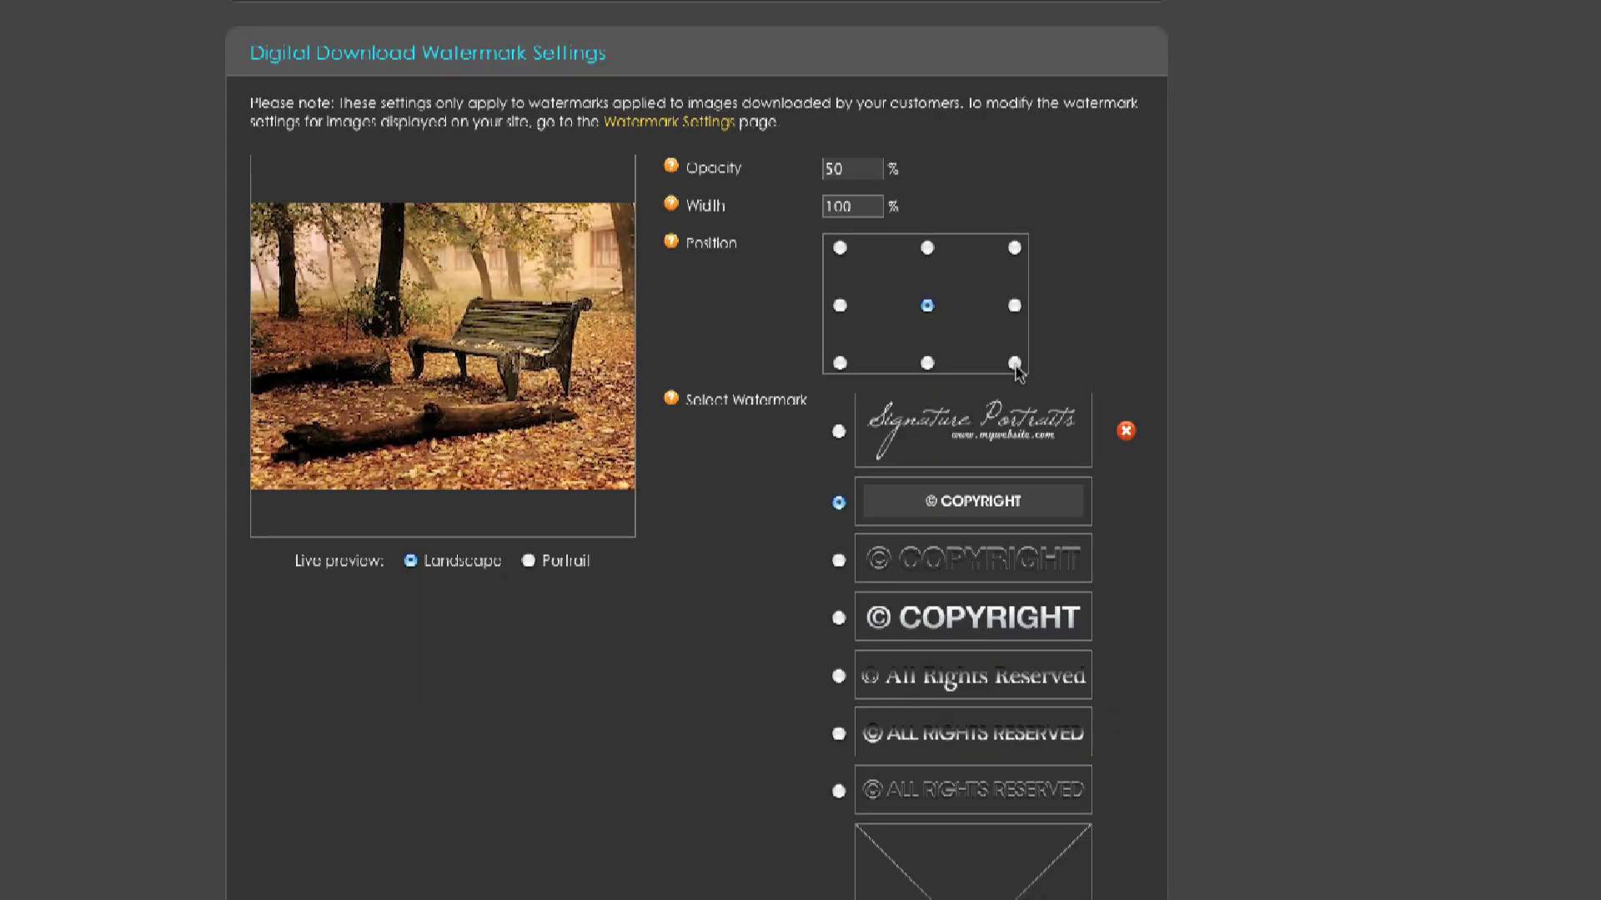
Use the Signature Portraits watermark at bottom-right with 75% opacity and 35% width
{"action": "left_click", "coordinate": [839, 431]}
{"action": "left_click", "coordinate": [1014, 363]}
{"action": "type", "text": "75"}
{"action": "key", "text": "Tab"}
{"action": "scroll", "coordinate": [870, 173], "scroll_direction": "down", "scroll_amount": 1}
{"action": "type", "text": "30"}
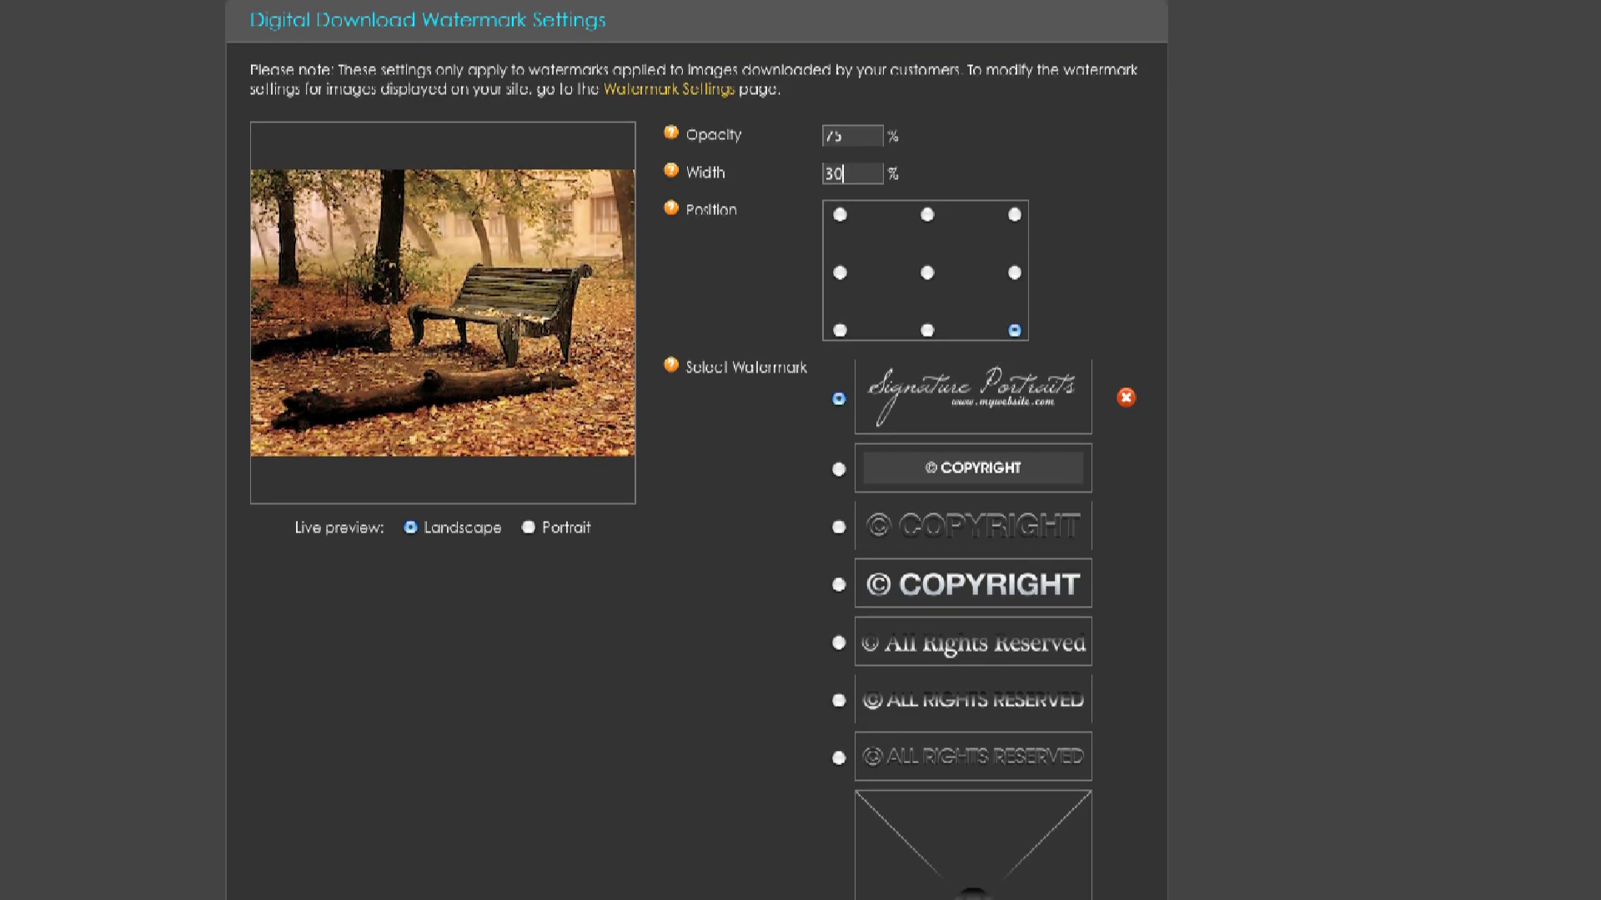
{"action": "key", "text": "BackSpace"}
{"action": "type", "text": "5"}
{"action": "scroll", "coordinate": [647, 687], "scroll_direction": "up", "scroll_amount": 3}
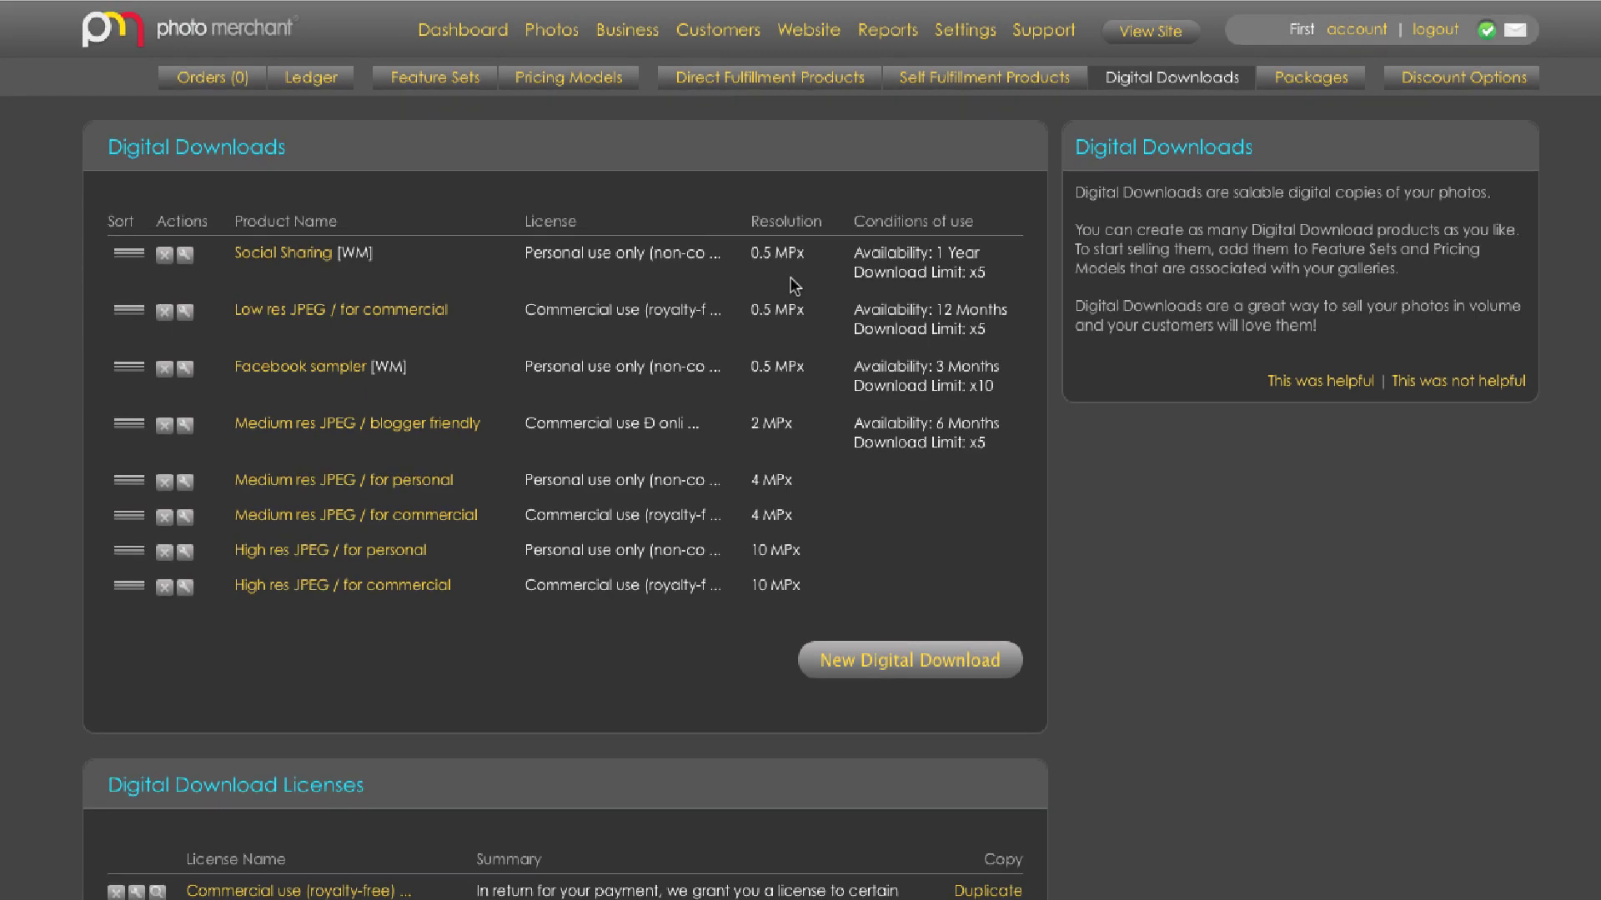
Move Social Sharing (0.5 MPx) into the All Products feature set's active digital downloads
{"action": "left_click", "coordinate": [450, 87]}
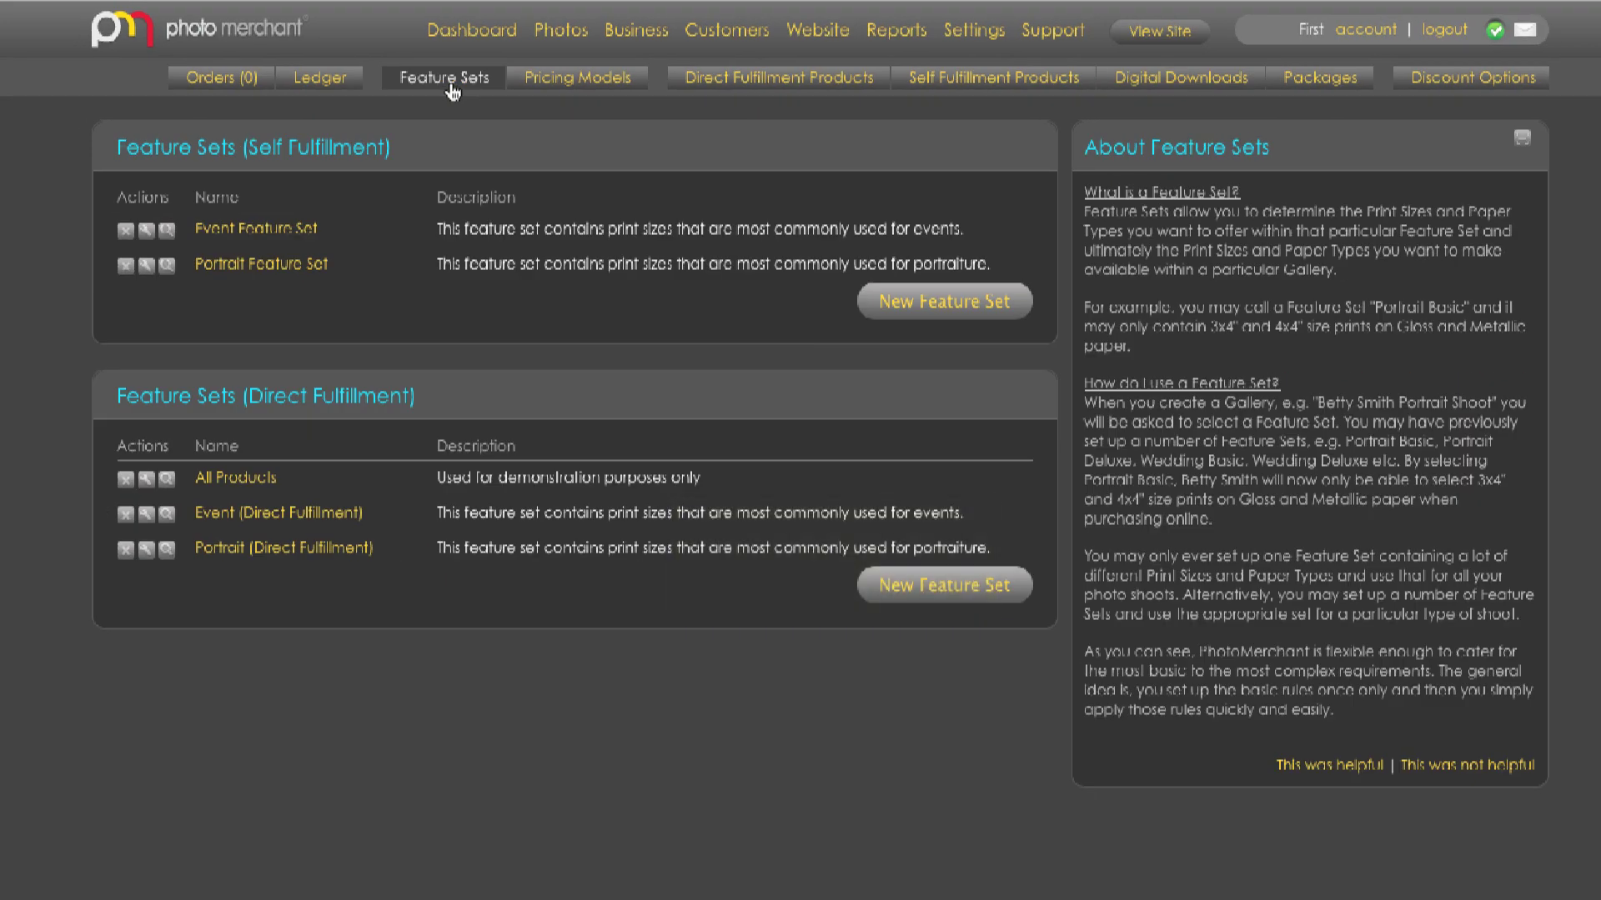
{"action": "left_click", "coordinate": [261, 479]}
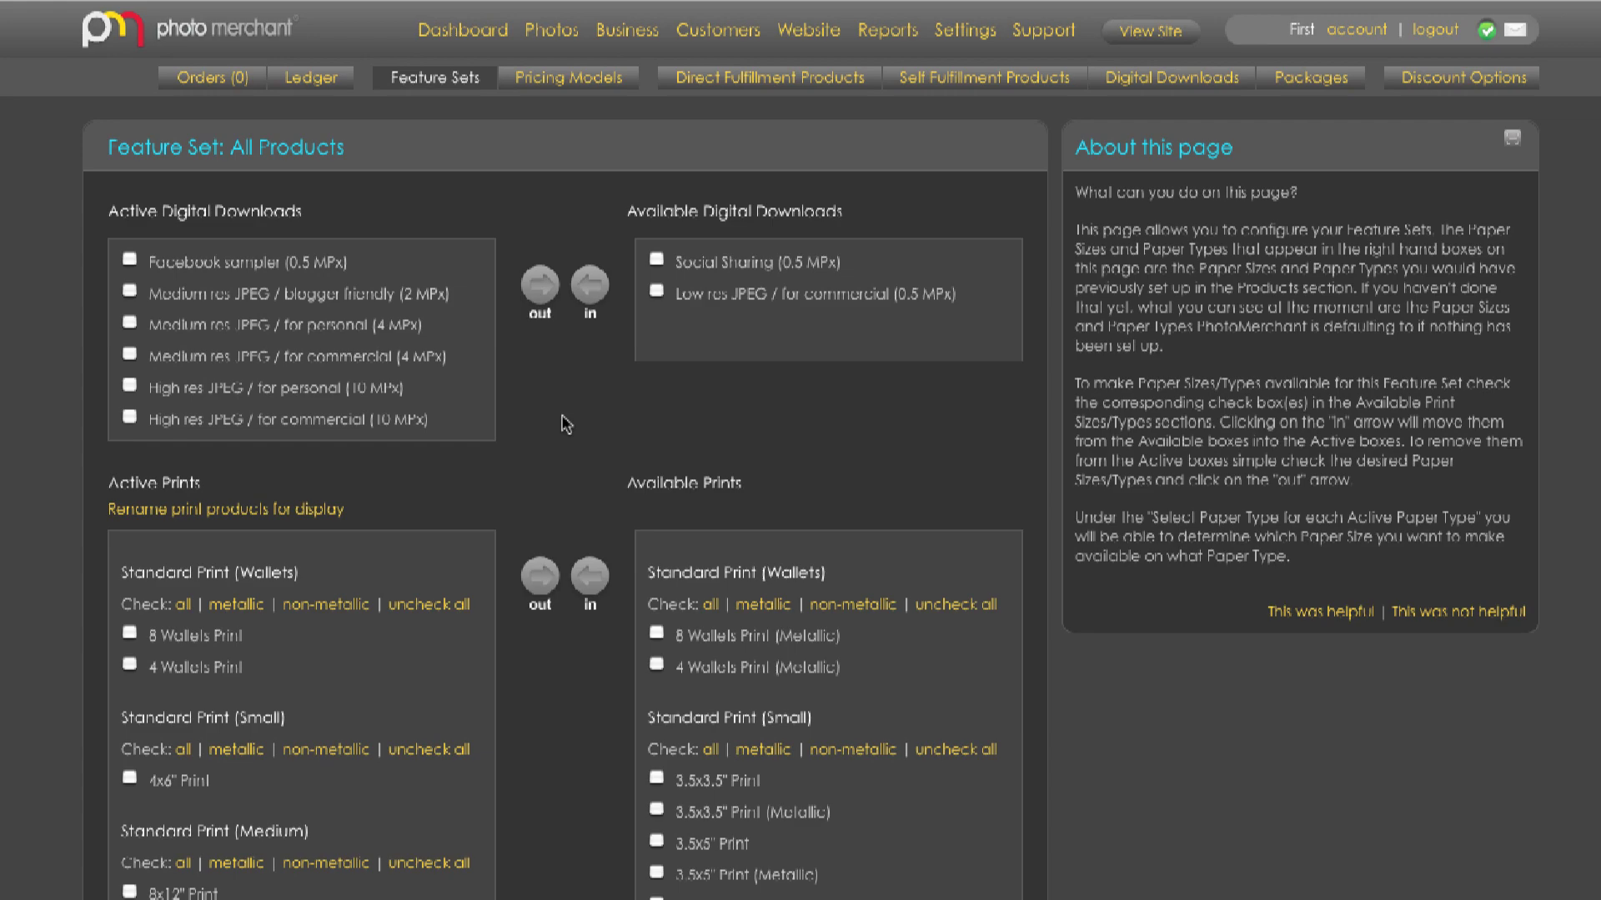
{"action": "left_click", "coordinate": [657, 260]}
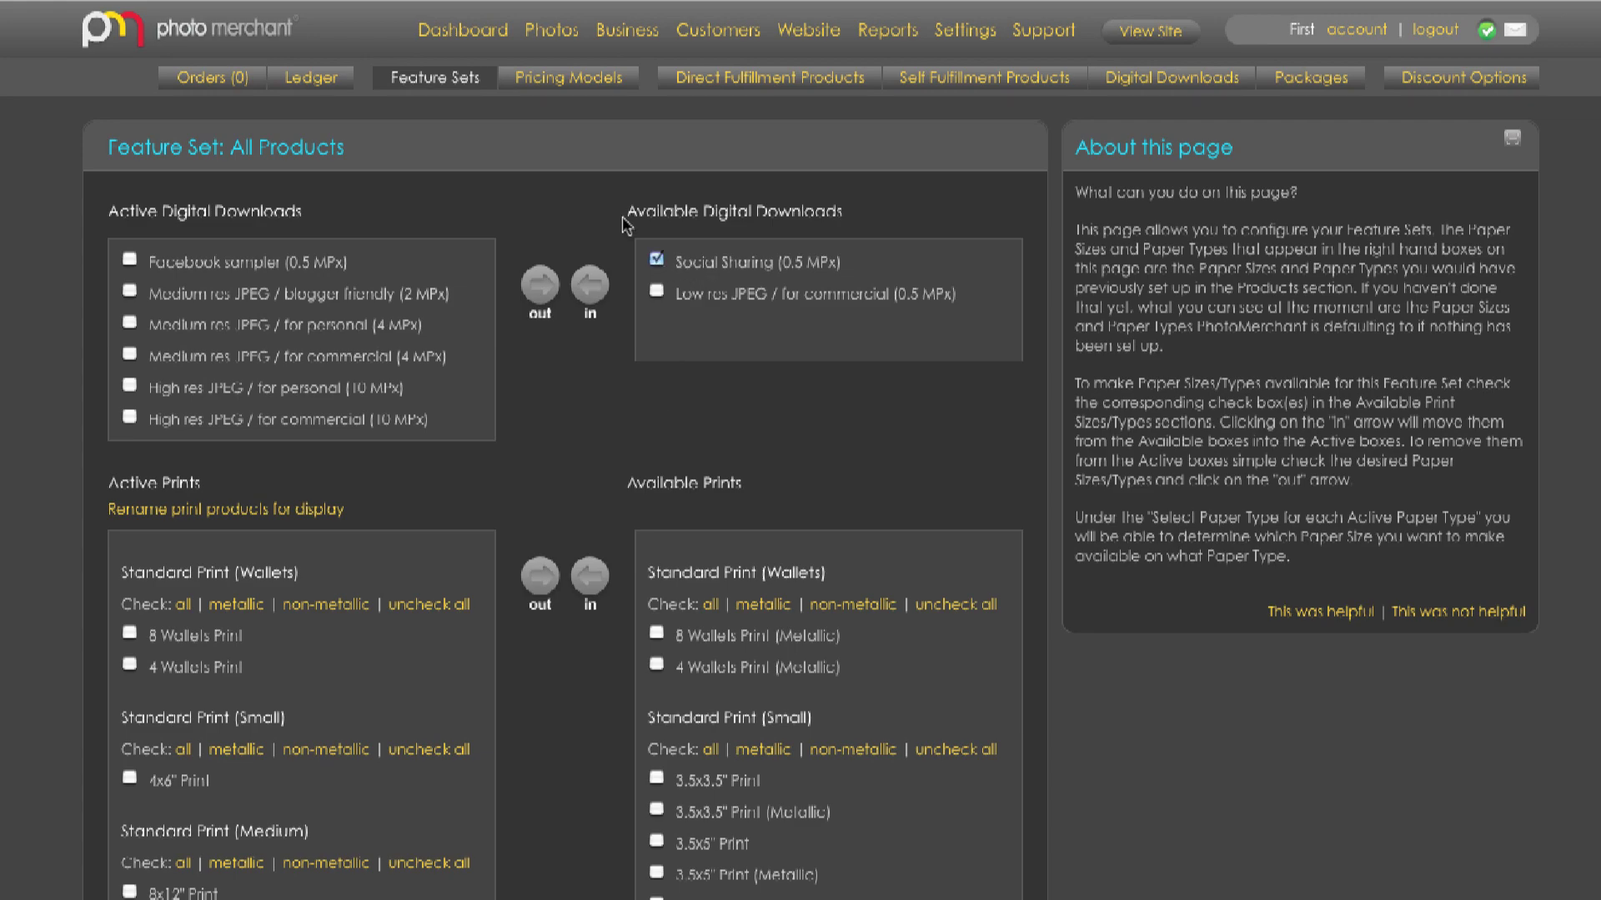
{"action": "left_click", "coordinate": [593, 290]}
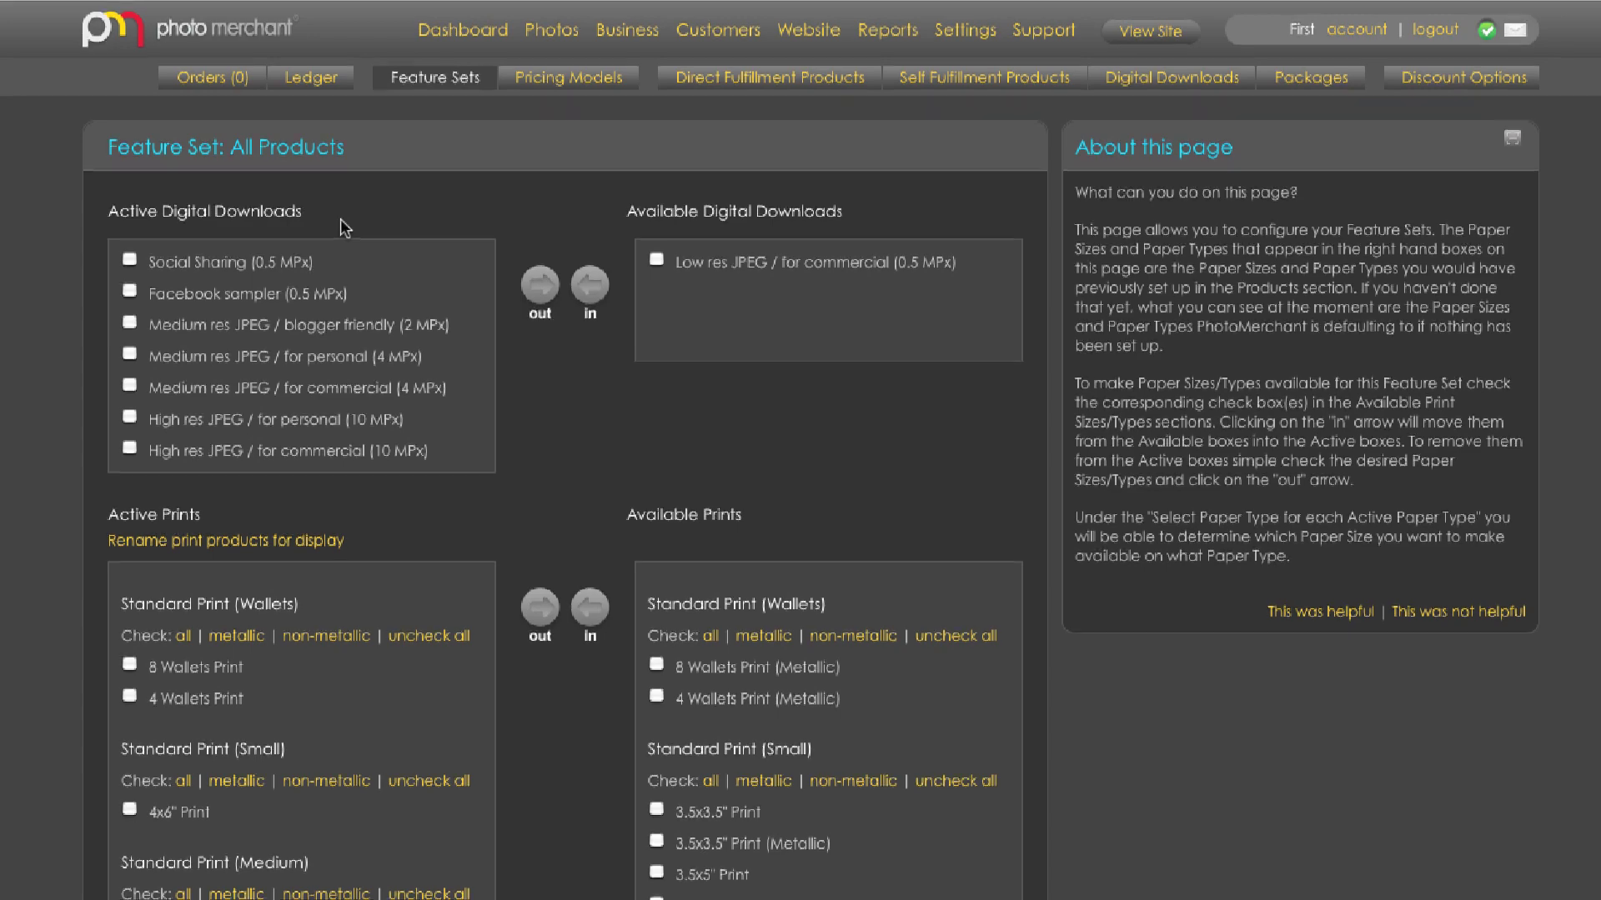
{"action": "left_click", "coordinate": [534, 92]}
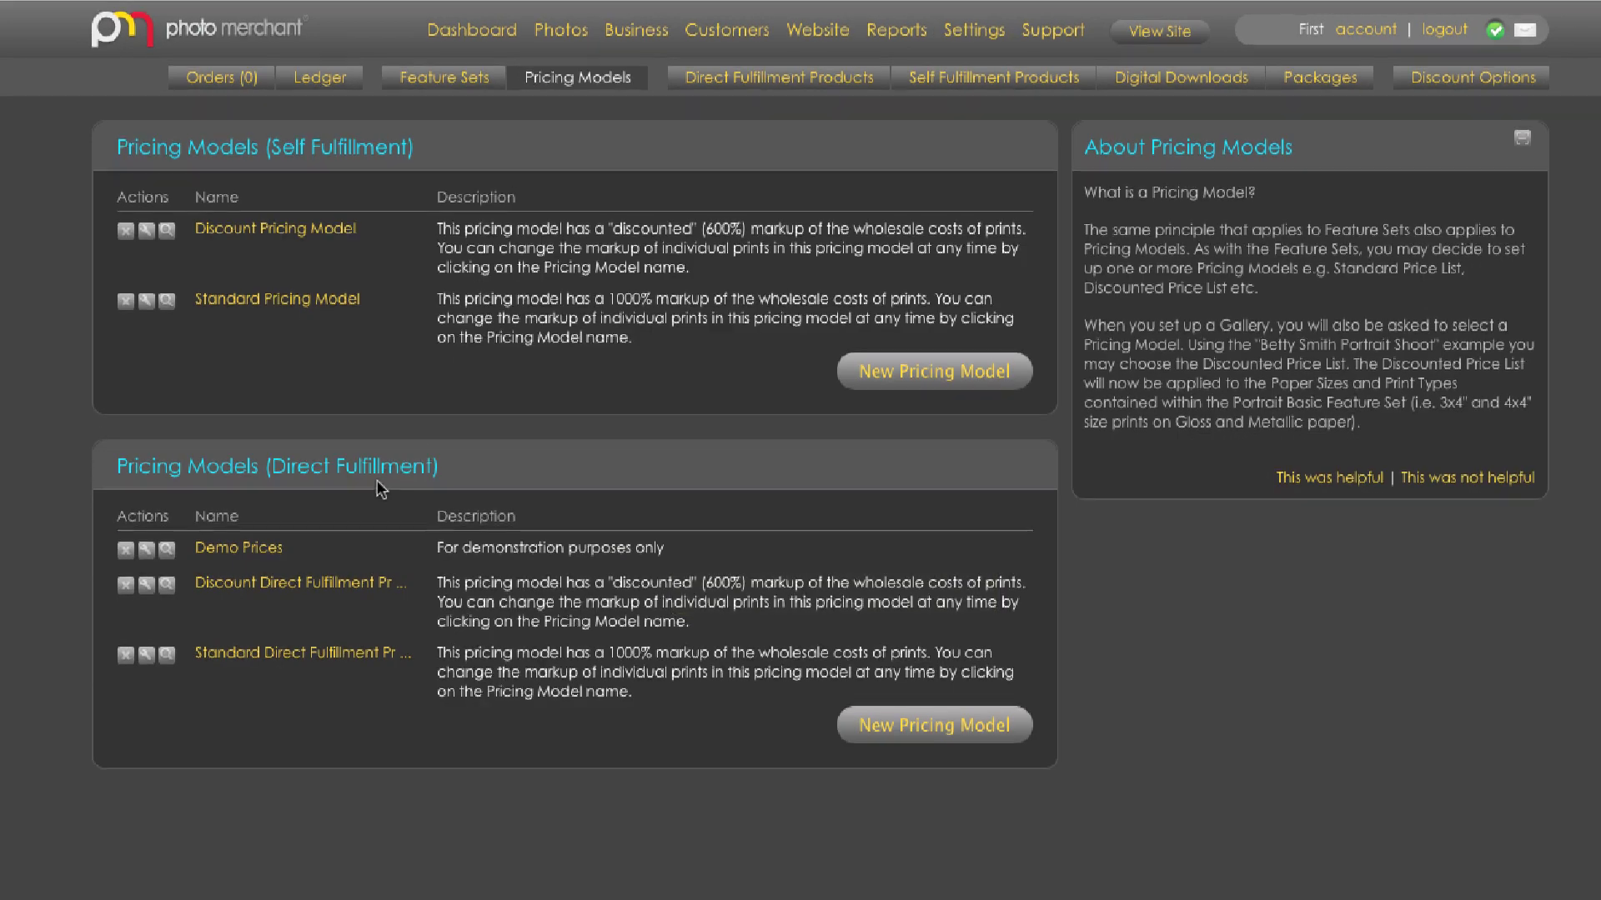
Set Social Sharing's retail price to $1 in the Demo Prices pricing model and save
{"action": "left_click", "coordinate": [268, 547]}
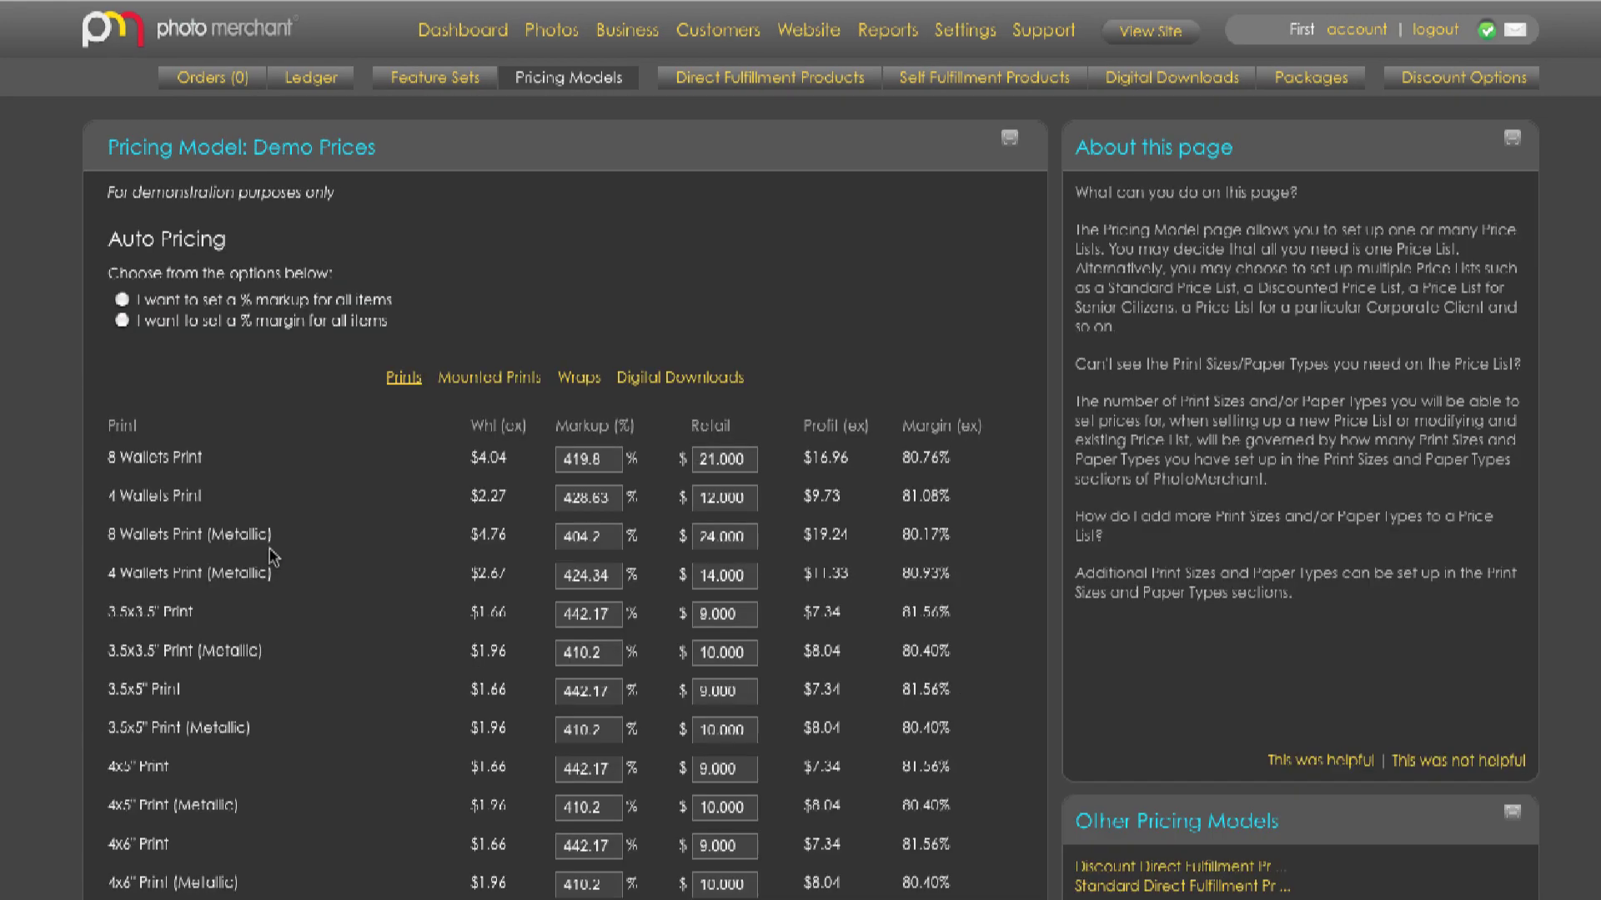
{"action": "left_click", "coordinate": [672, 381]}
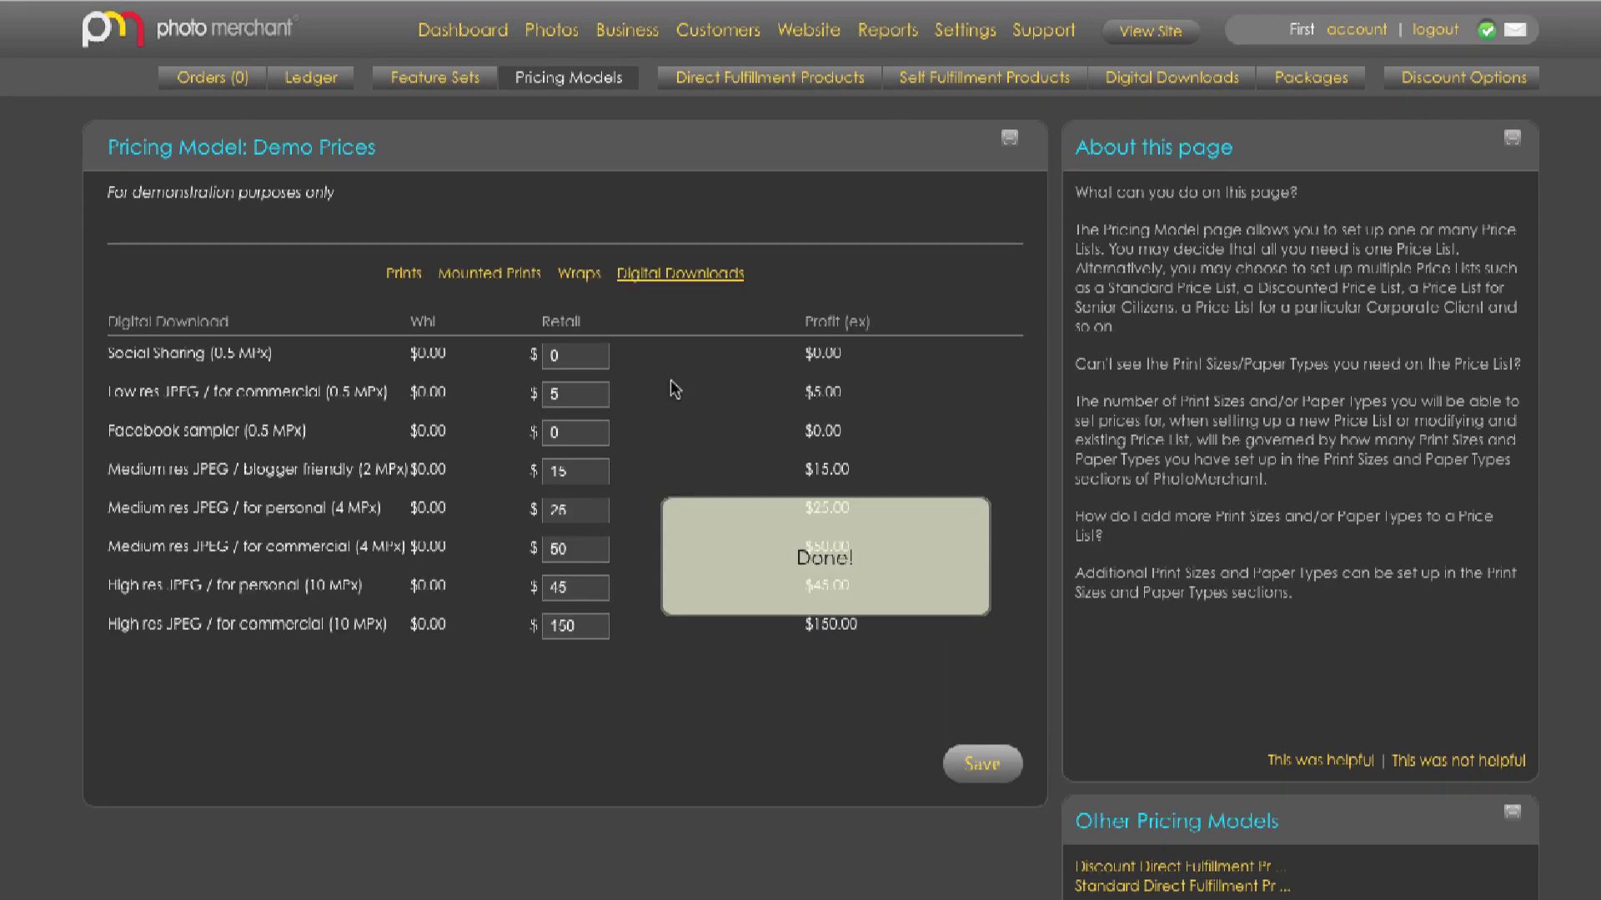
{"action": "left_click", "coordinate": [578, 361]}
{"action": "key", "text": "BackSpace"}
{"action": "type", "text": "1"}
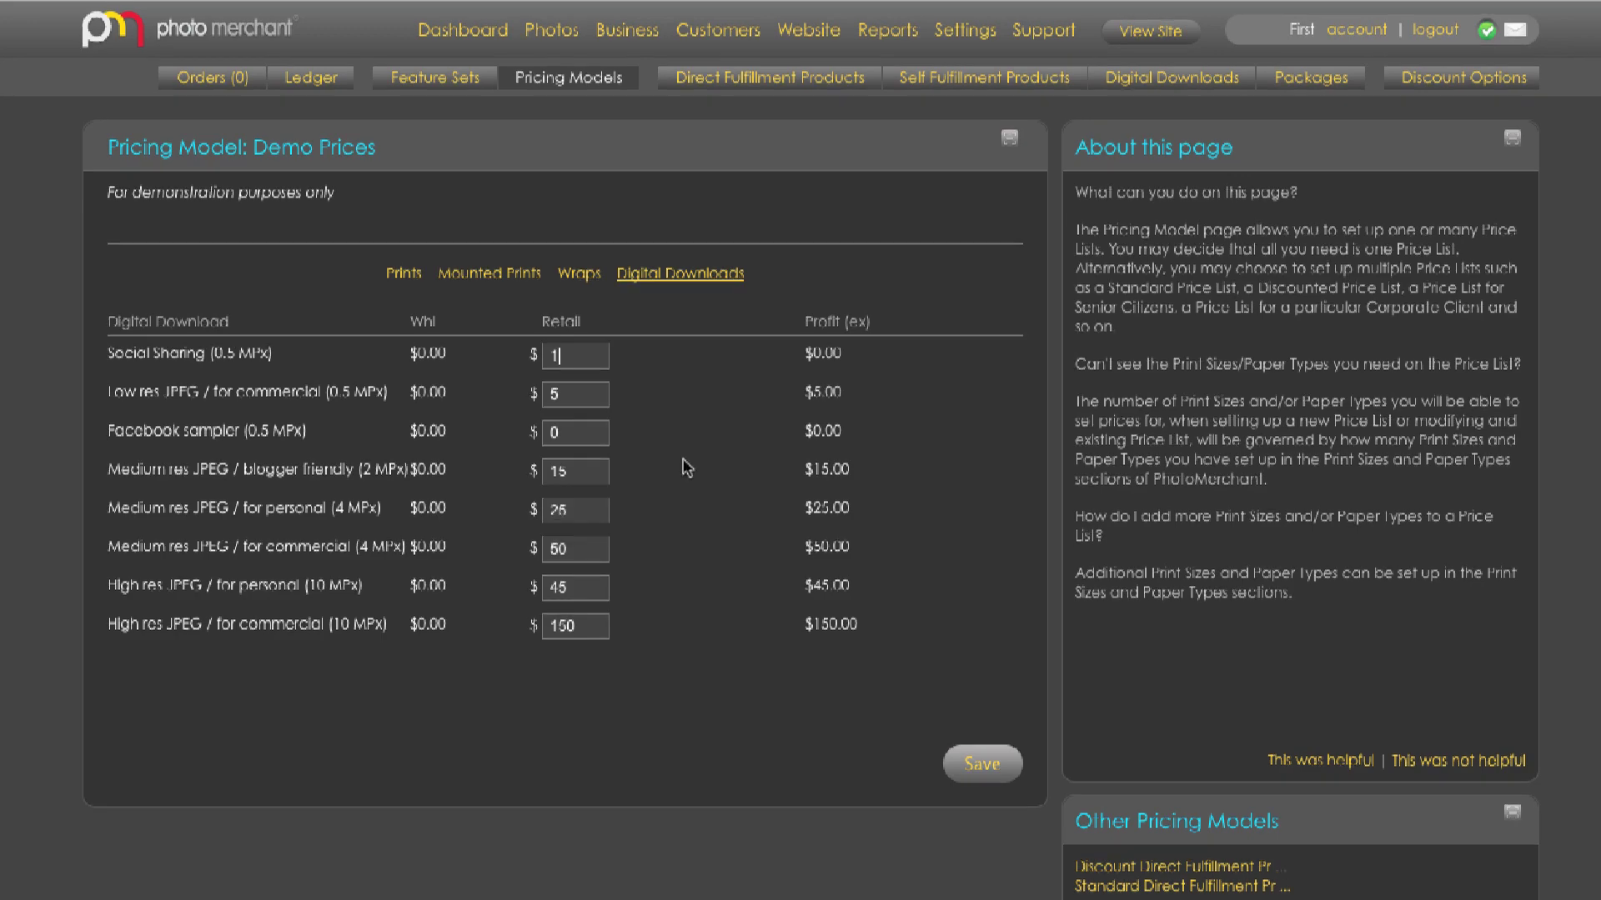
{"action": "left_click", "coordinate": [974, 765]}
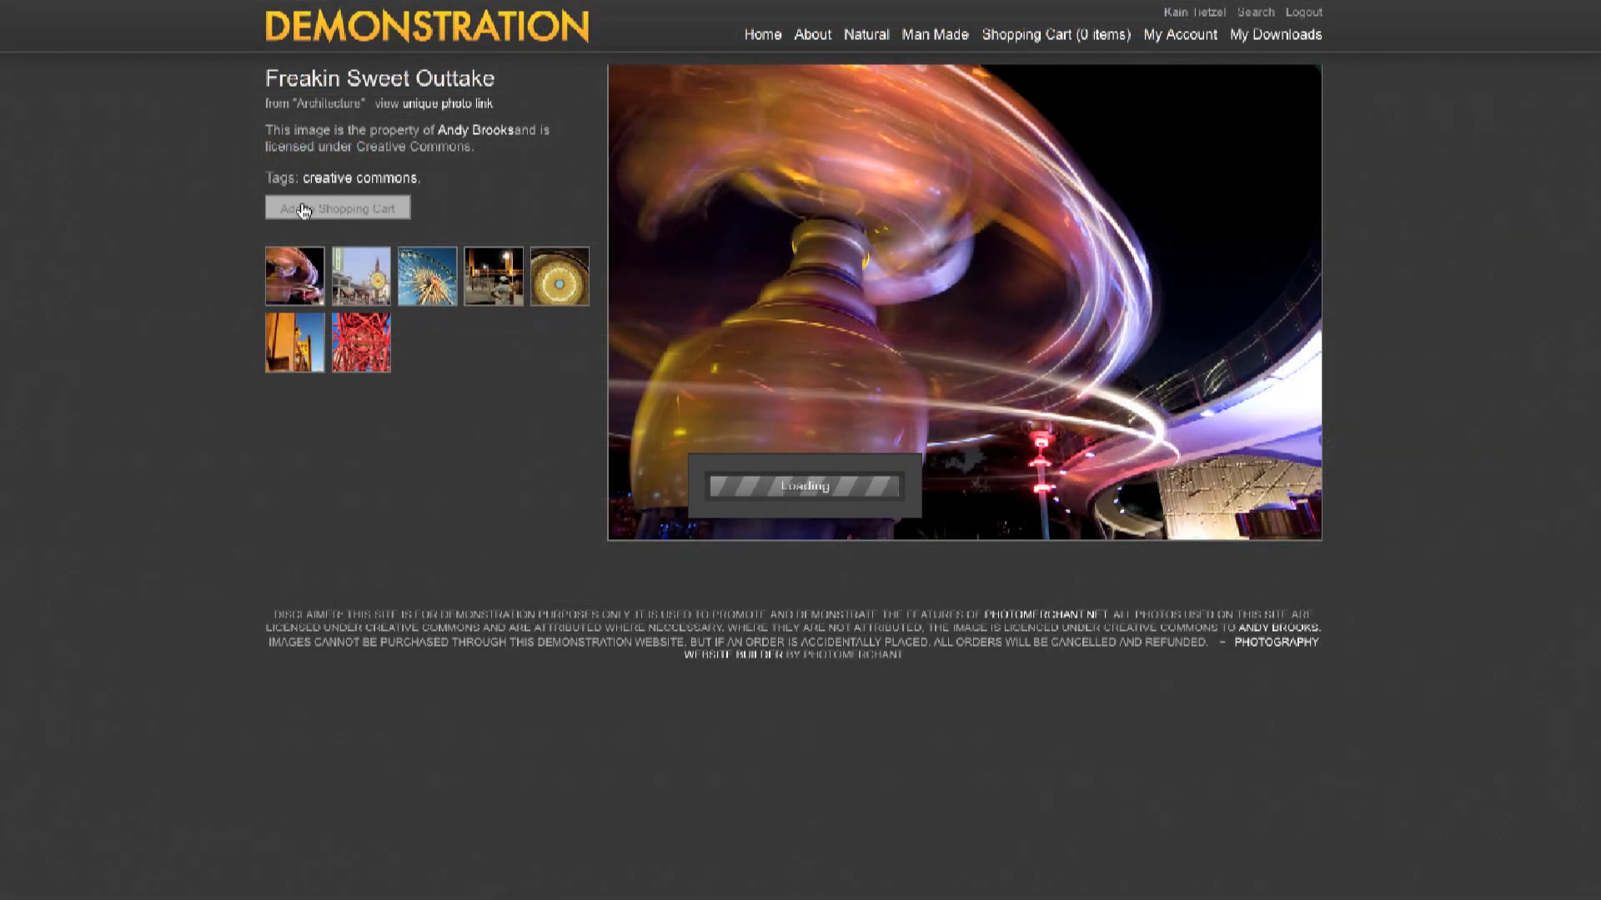
Show the Social Sharing [WM] $1.00 digital file's details in the photo's purchase options
{"action": "left_click", "coordinate": [300, 209]}
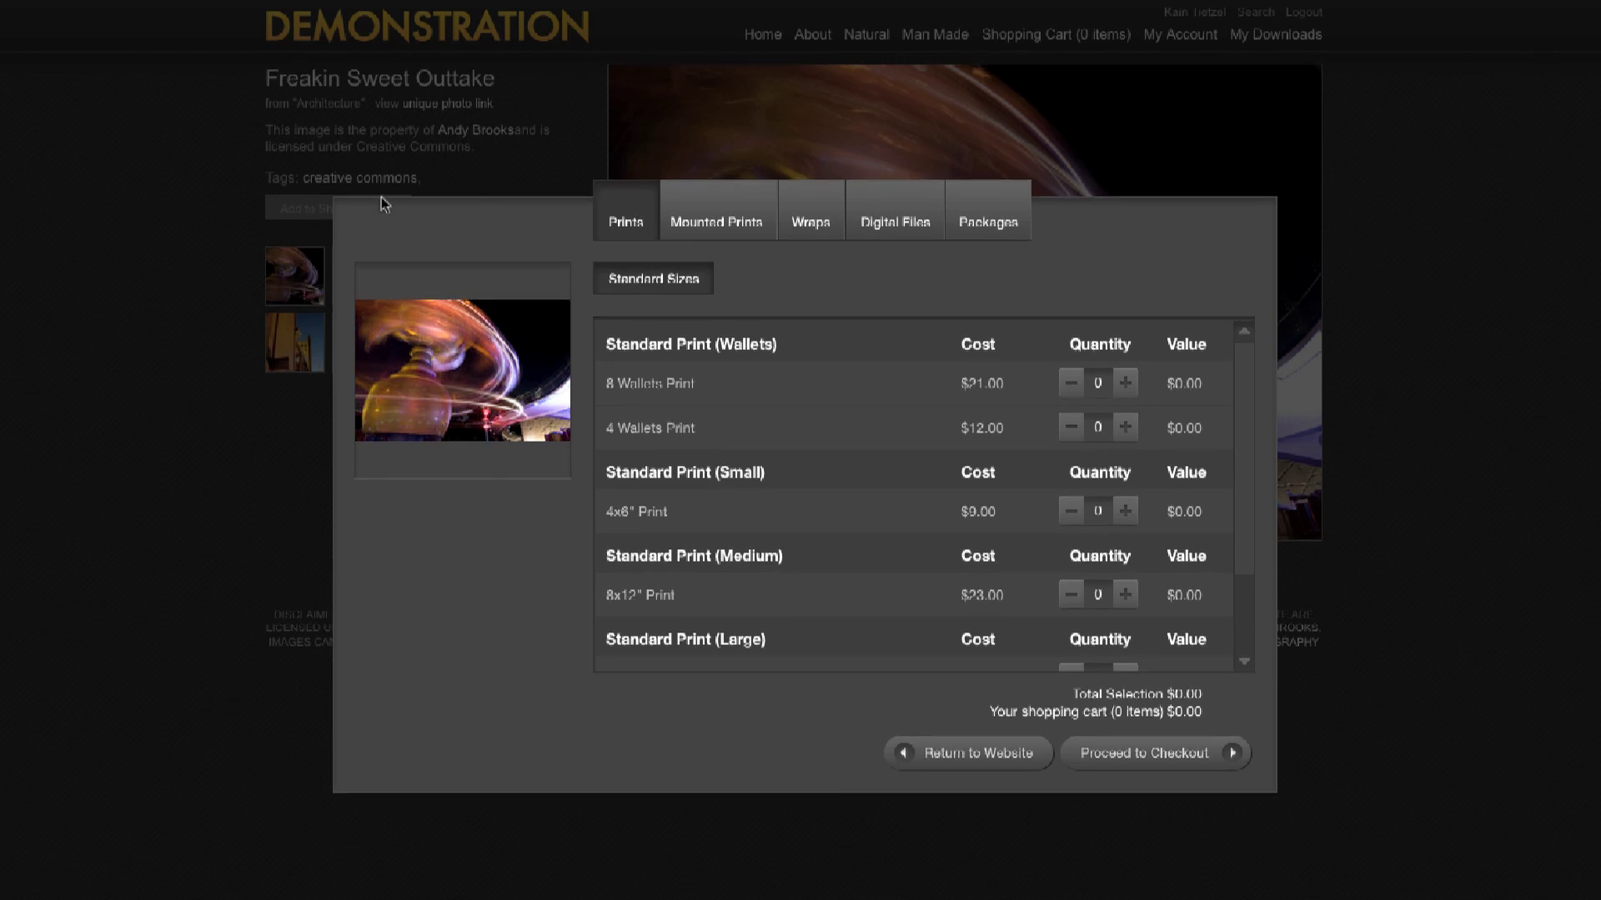
{"action": "left_click", "coordinate": [881, 215]}
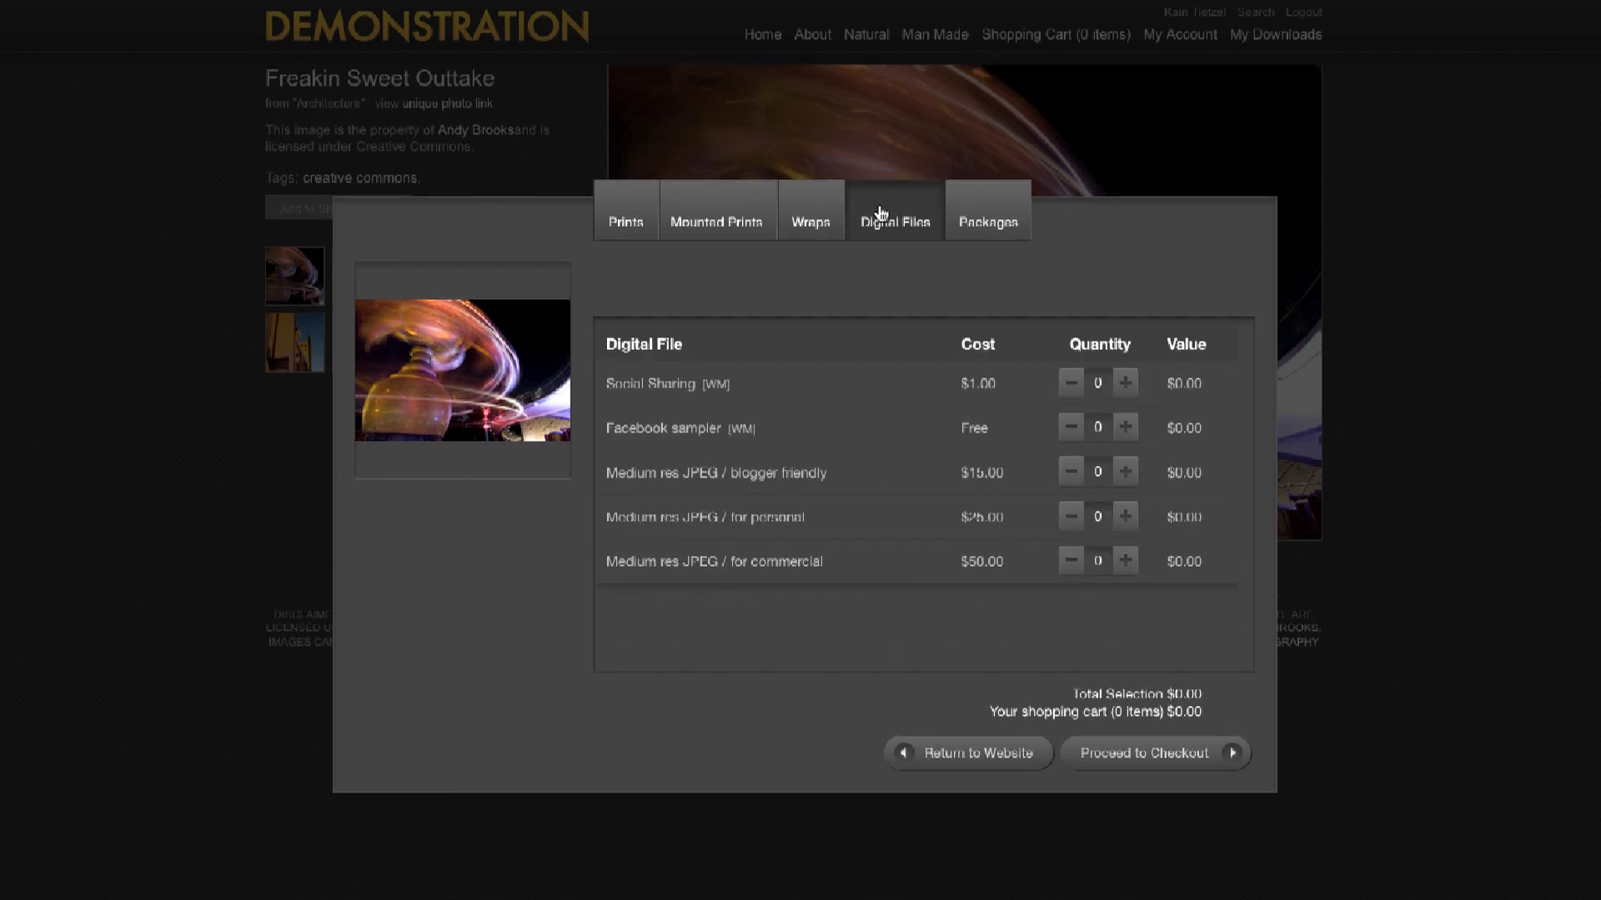
{"action": "left_click", "coordinate": [879, 384]}
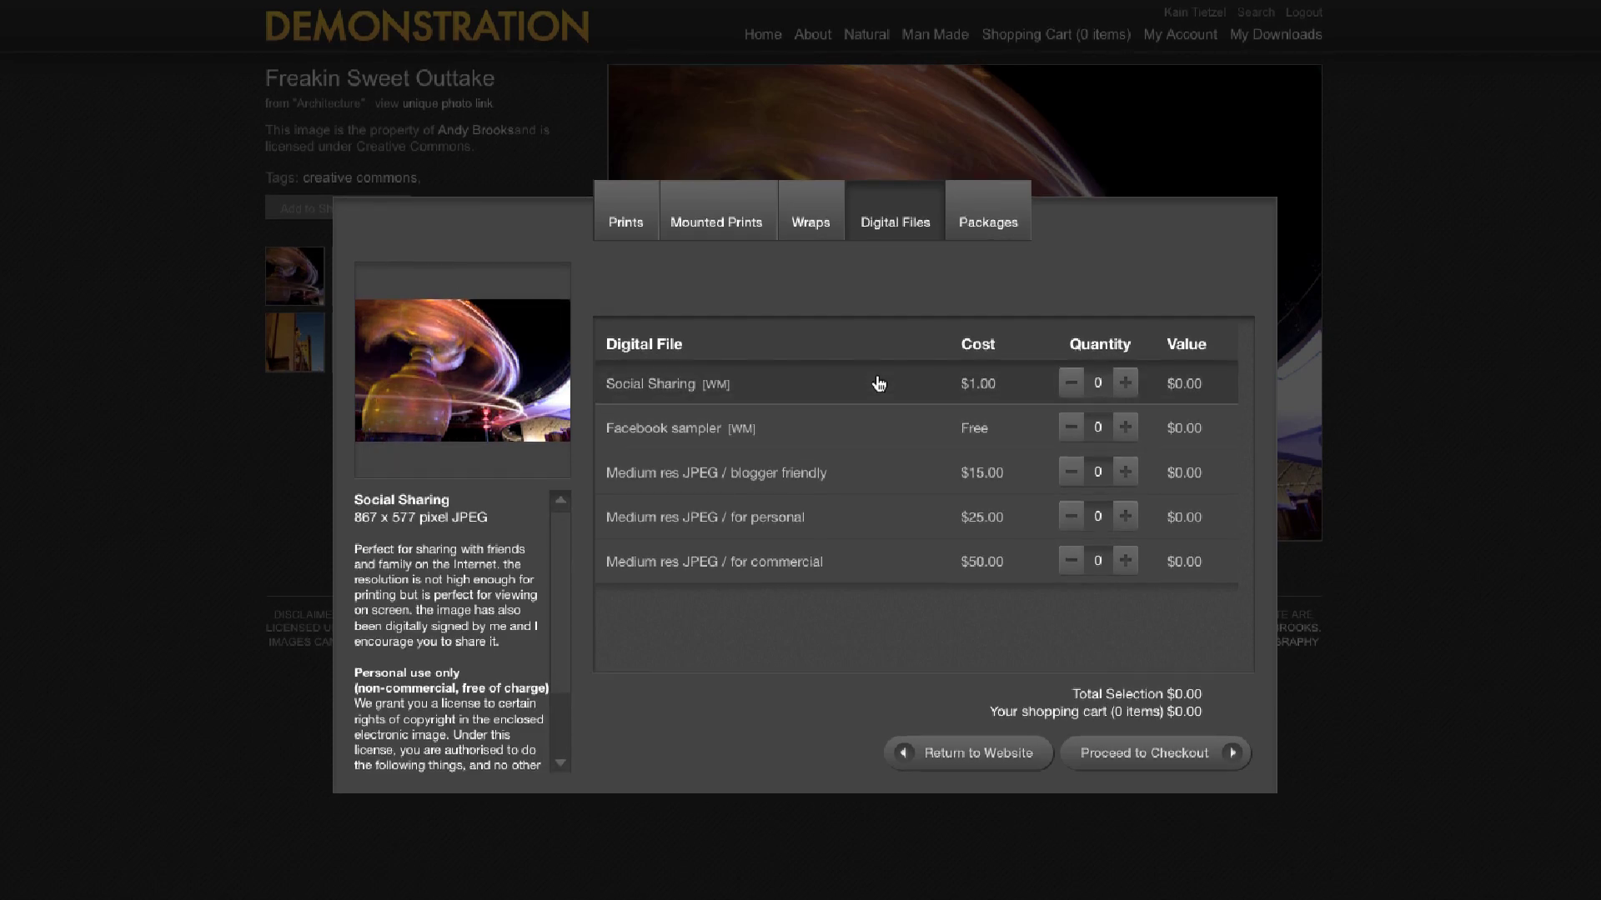